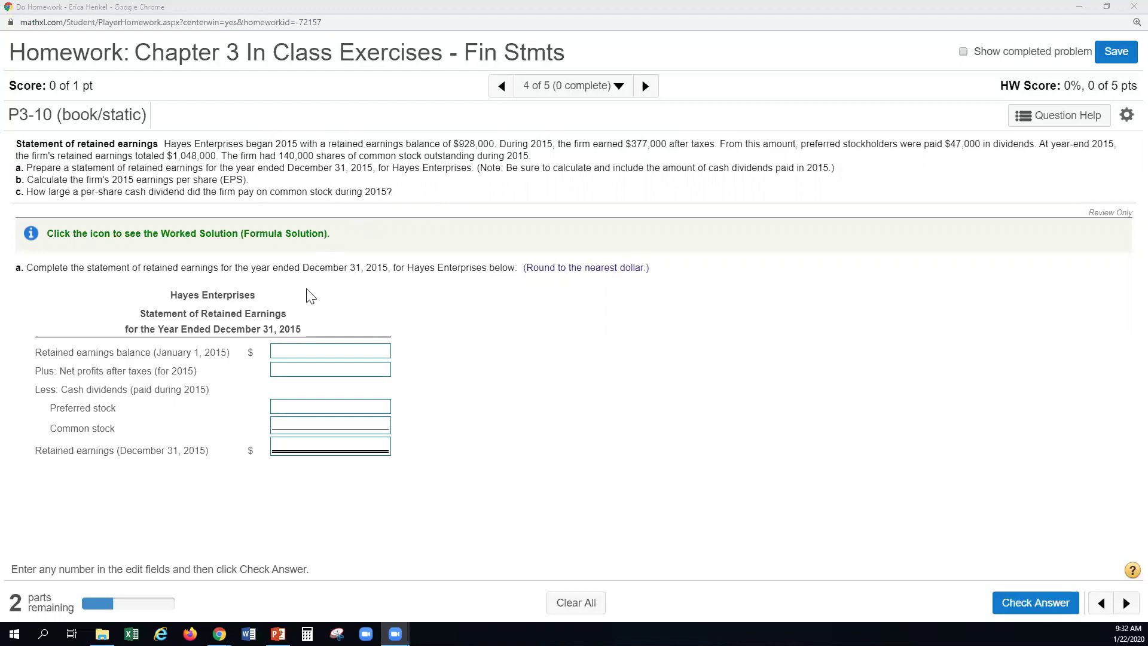
# Fill in the retained earnings statement with opening balance 928000, net profits 377000, preferred dividends 47000, and ending balance 1048000
pyautogui.click(346, 354)
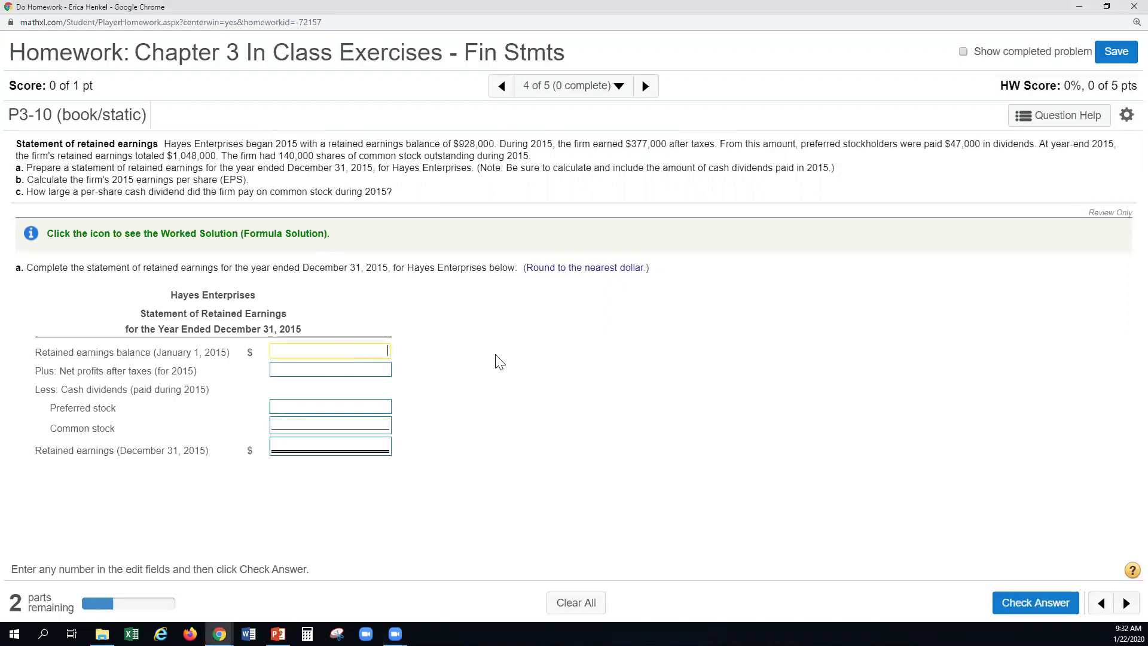
pyautogui.write('928000')
pyautogui.press('Tab')
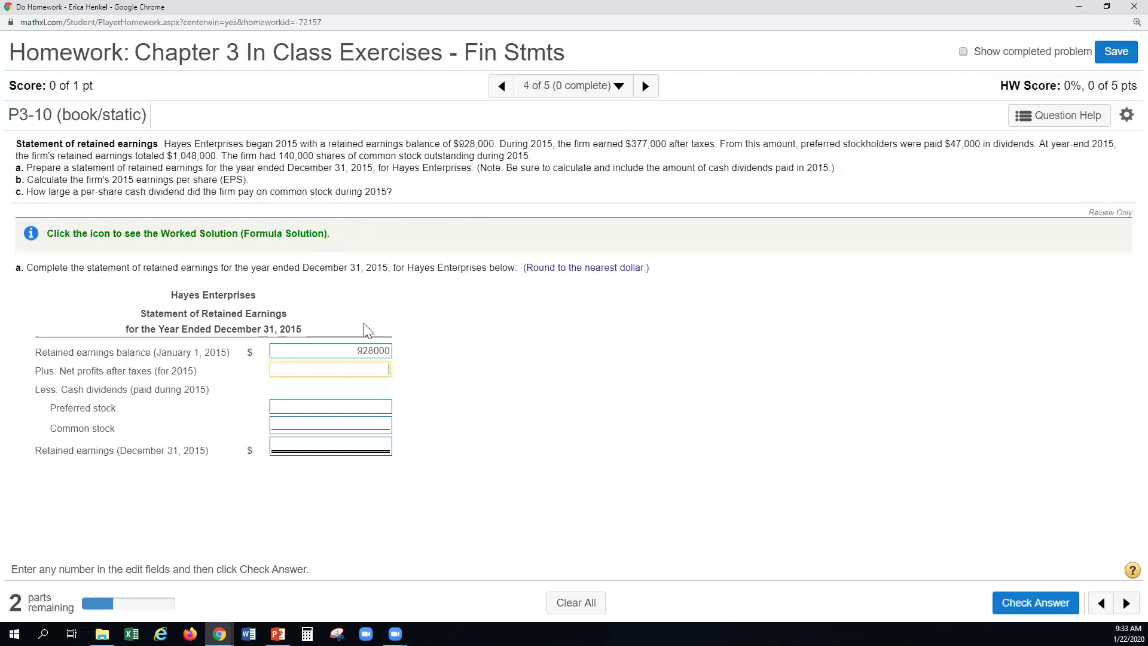
pyautogui.write('77000')
pyautogui.press('Tab')
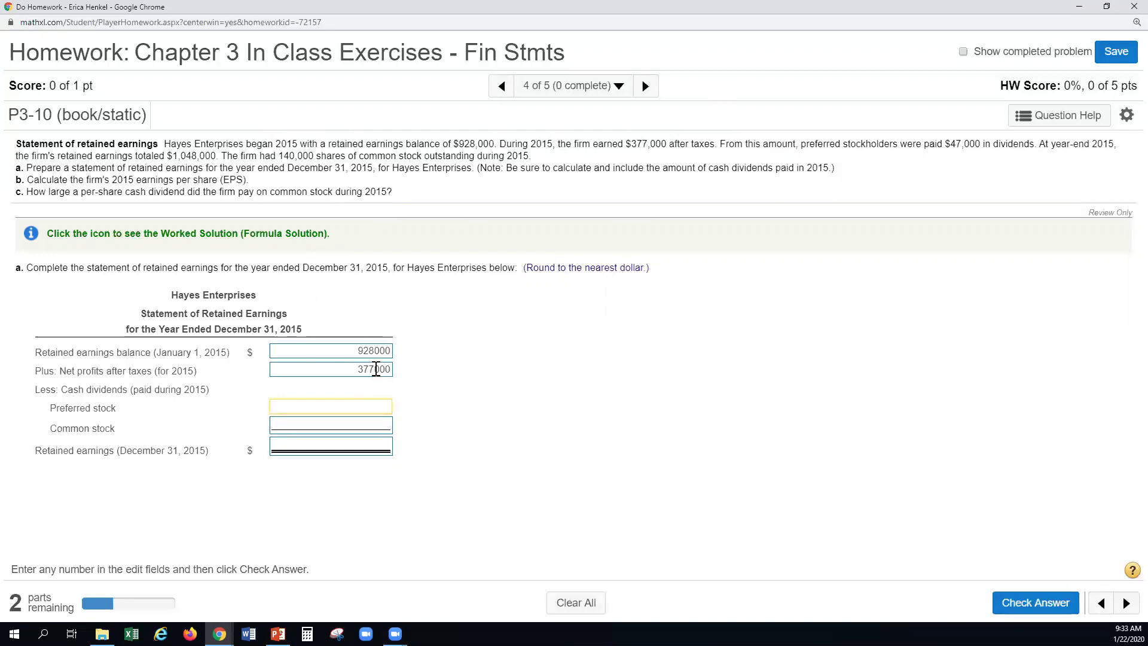
pyautogui.write('47000')
pyautogui.click(354, 447)
pyautogui.write('1048000')
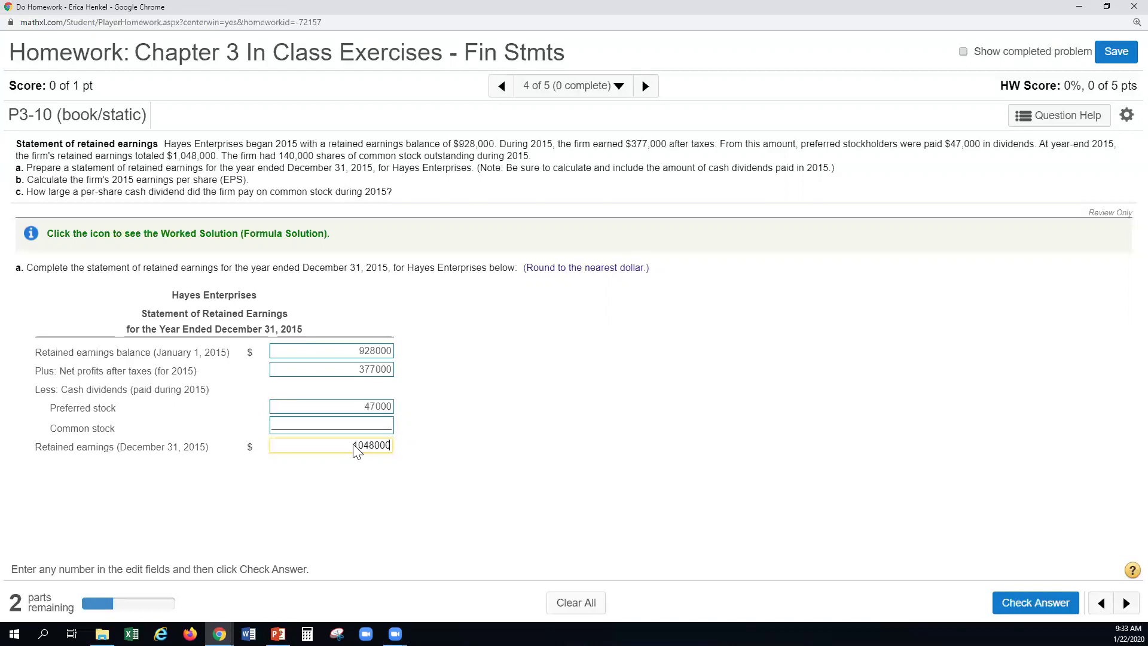
# Switch to Calculator and compute opening retained earnings plus net profits minus preferred dividends: 928000 + 377000 − 47000
pyautogui.click(358, 427)
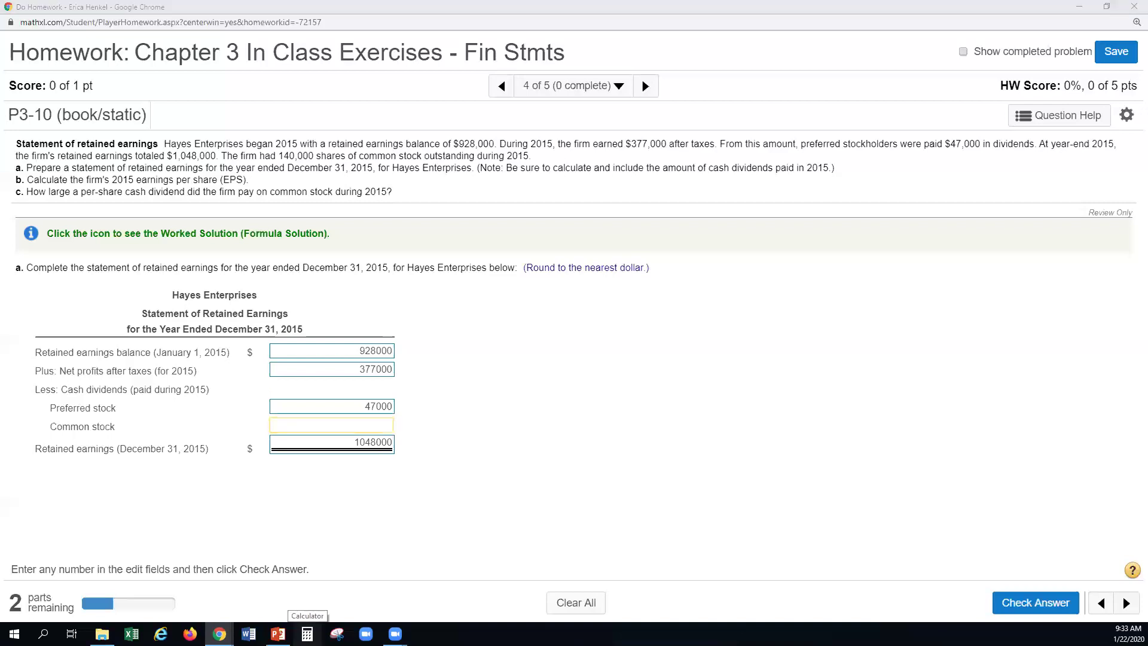
pyautogui.click(307, 634)
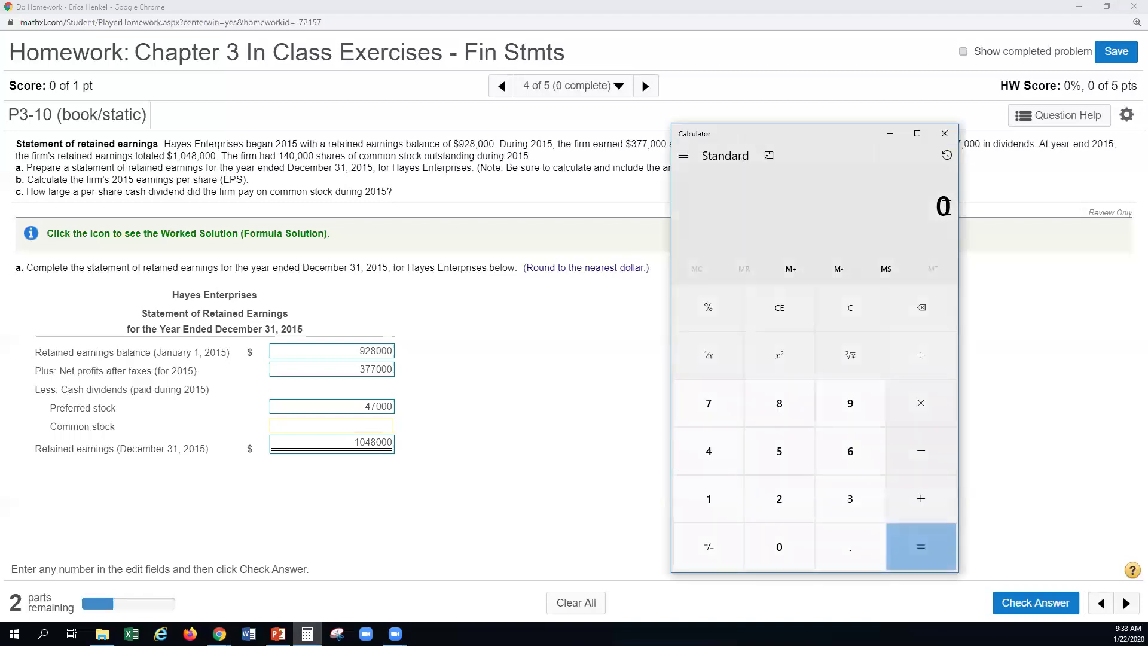
pyautogui.write('9280000')
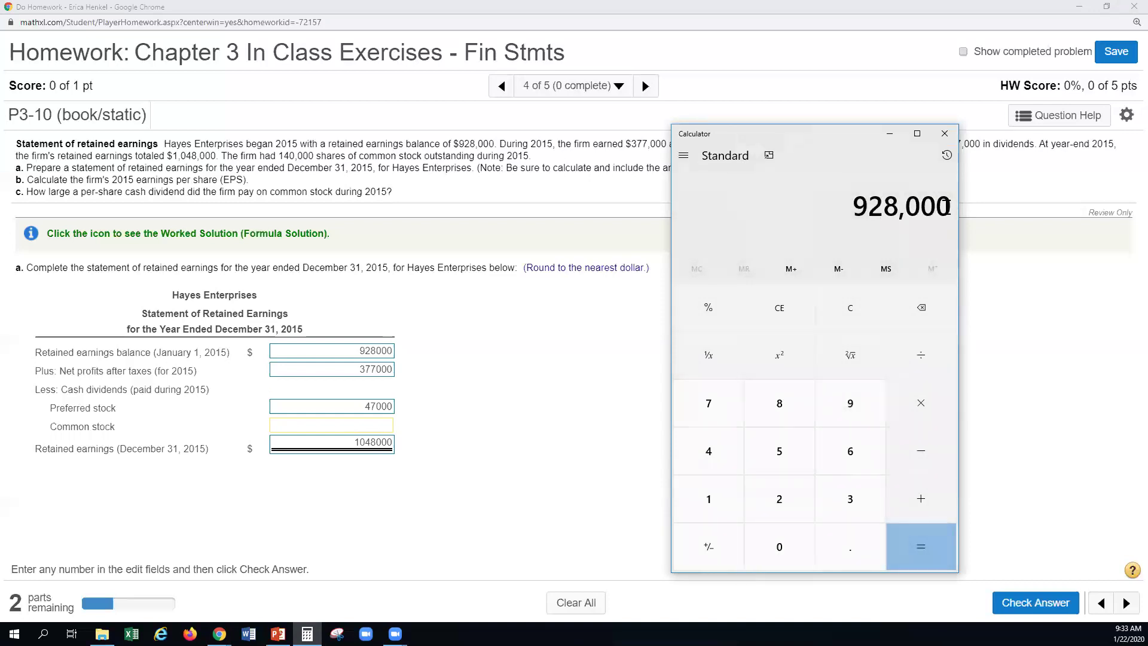
pyautogui.press('+')
pyautogui.write('3')
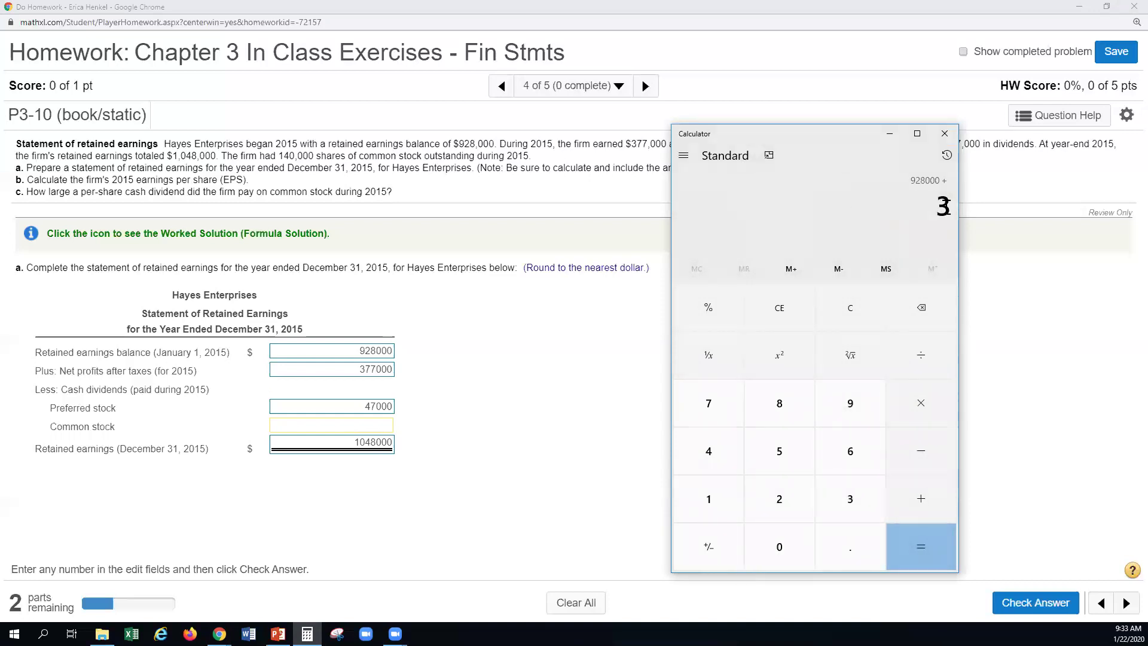
pyautogui.write('77,000')
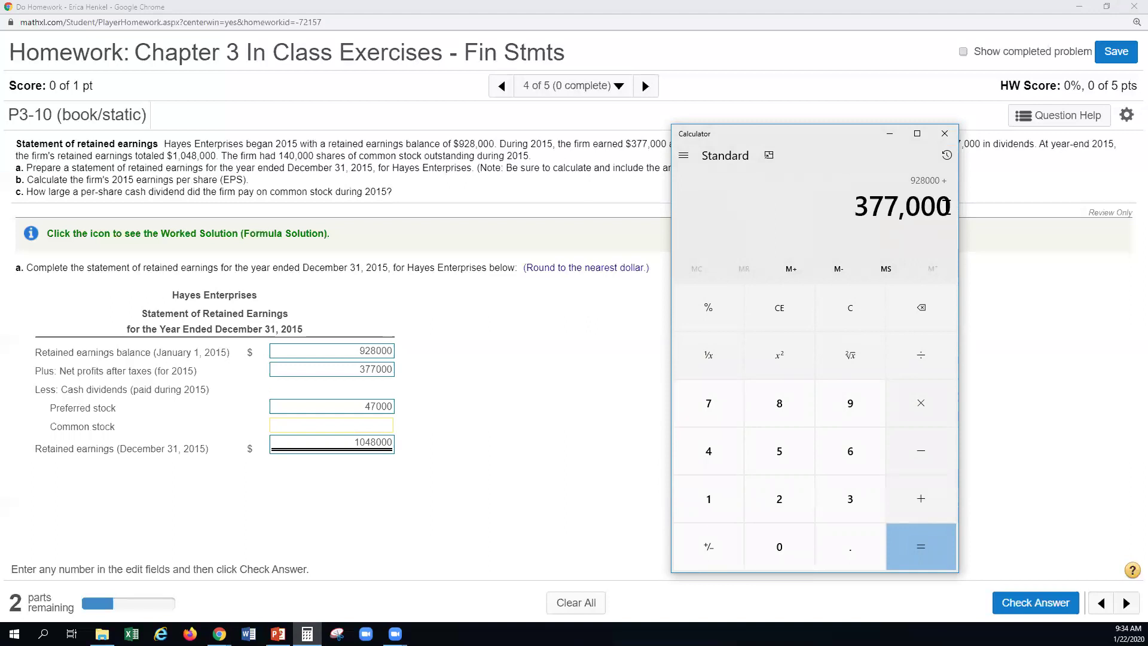
pyautogui.press('-')
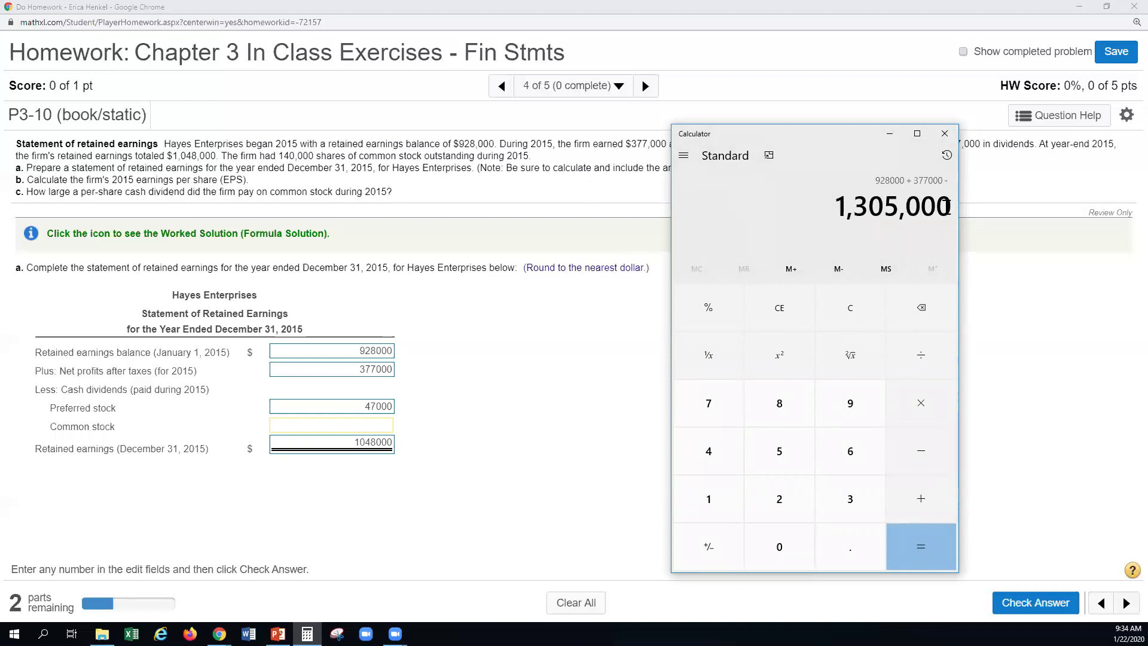
pyautogui.write('47')
pyautogui.write('000')
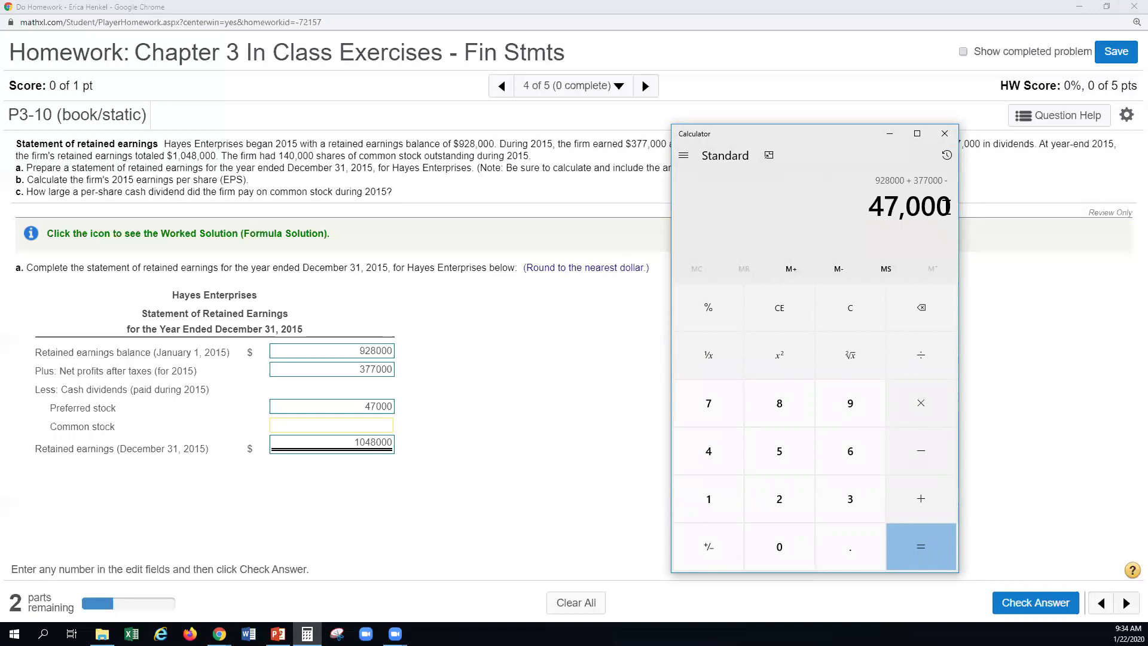
pyautogui.press('Return')
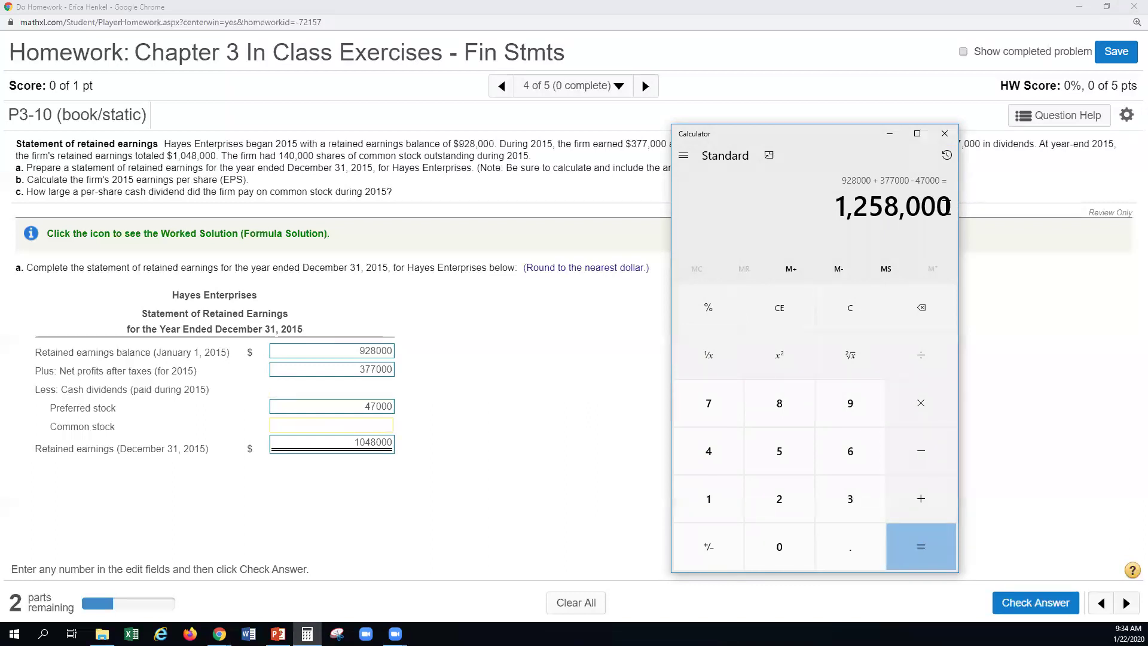
# Subtract the year-end retained earnings of 1048000 from the calculated result to get the common stock dividends
pyautogui.press('-')
pyautogui.write('1048000')
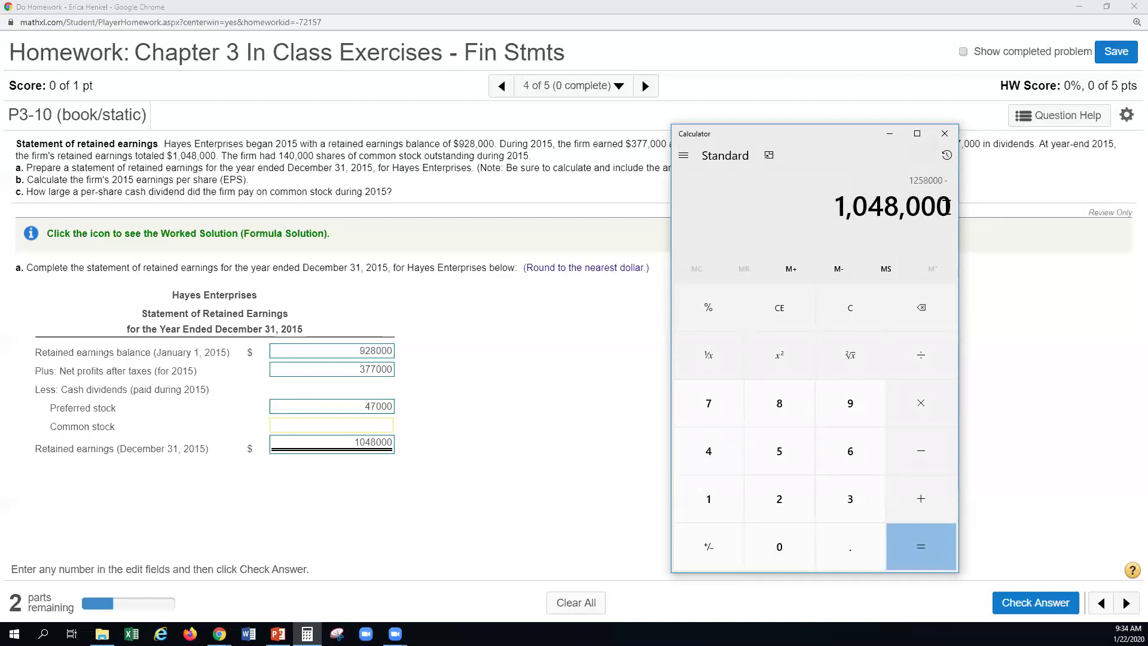
pyautogui.press('Return')
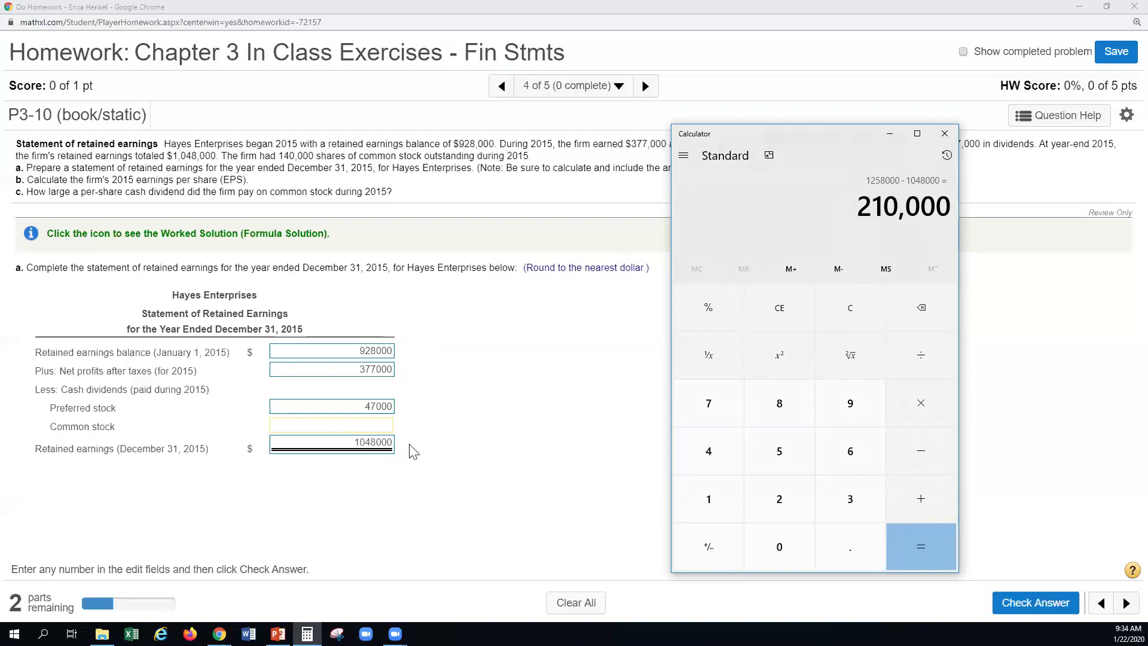
# Back in the homework, enter 210000 as the common stock dividends and check the answer to part a
pyautogui.click(364, 425)
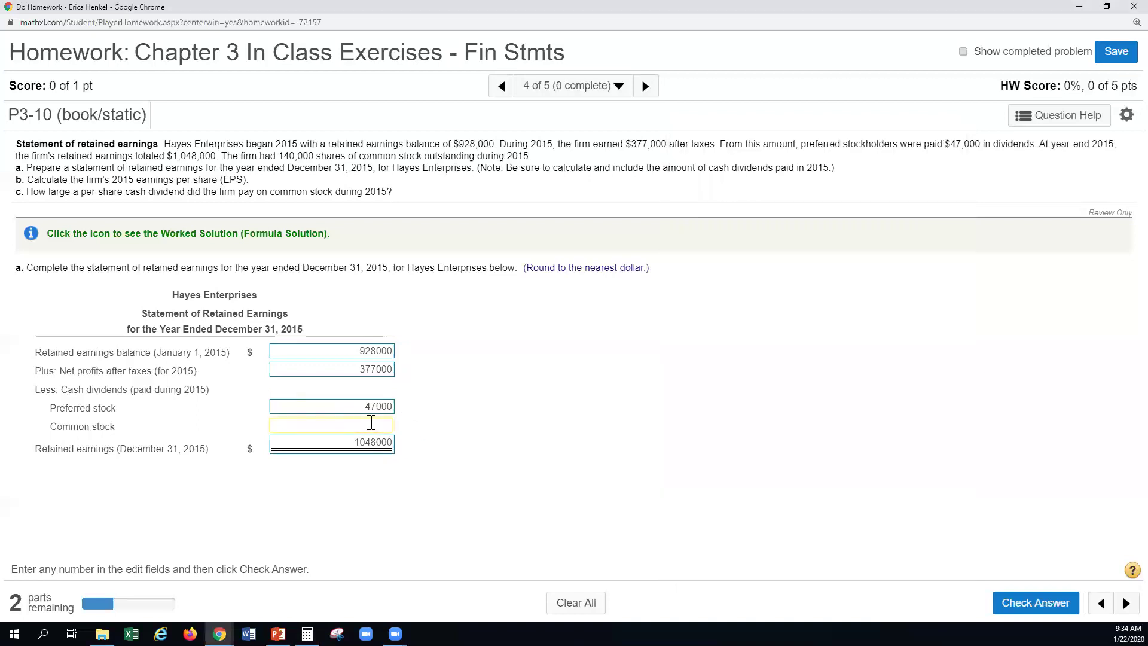
pyautogui.write('210000')
pyautogui.click(1036, 603)
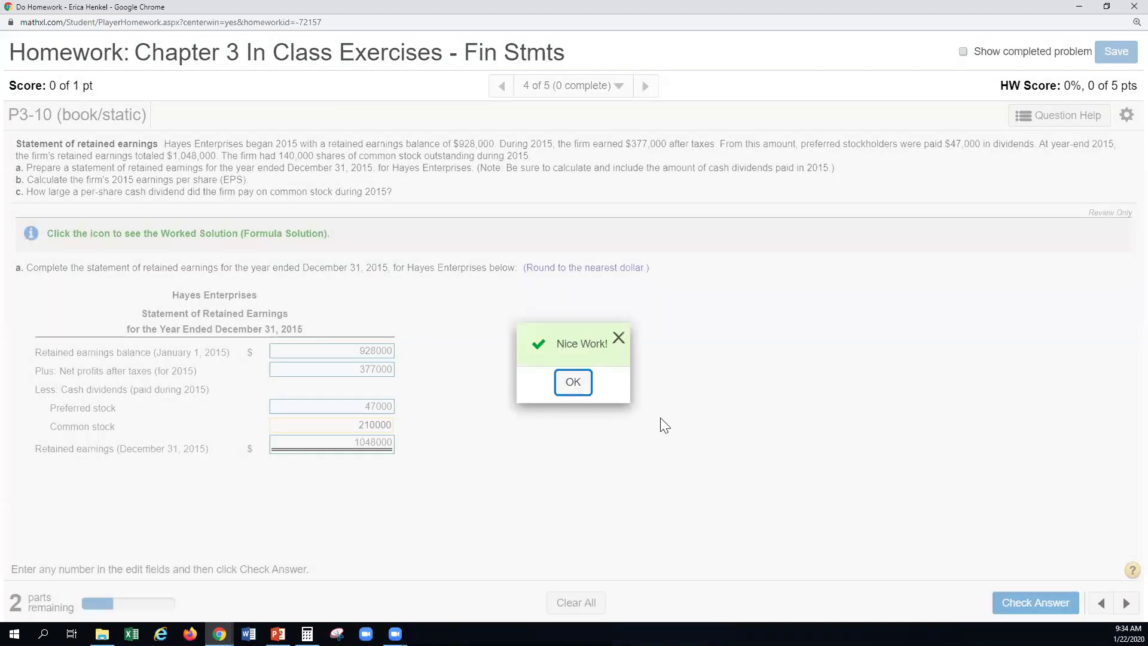
pyautogui.click(572, 386)
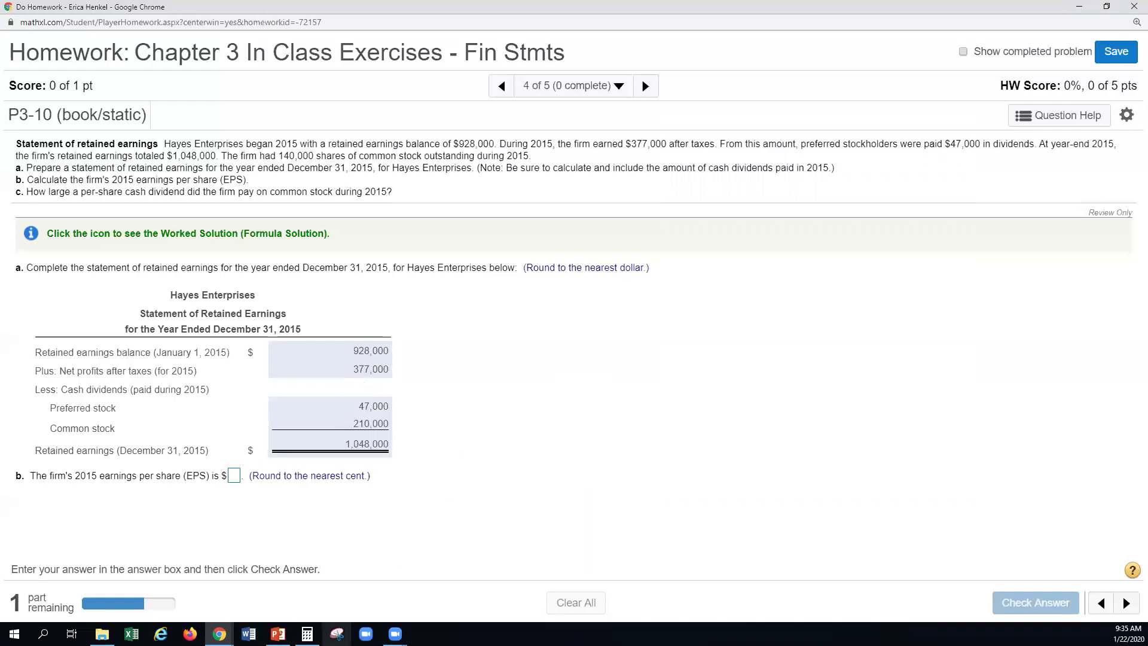
# Switch to Calculator and compute the earnings available to common stockholders as 377000 − 47000
pyautogui.click(308, 634)
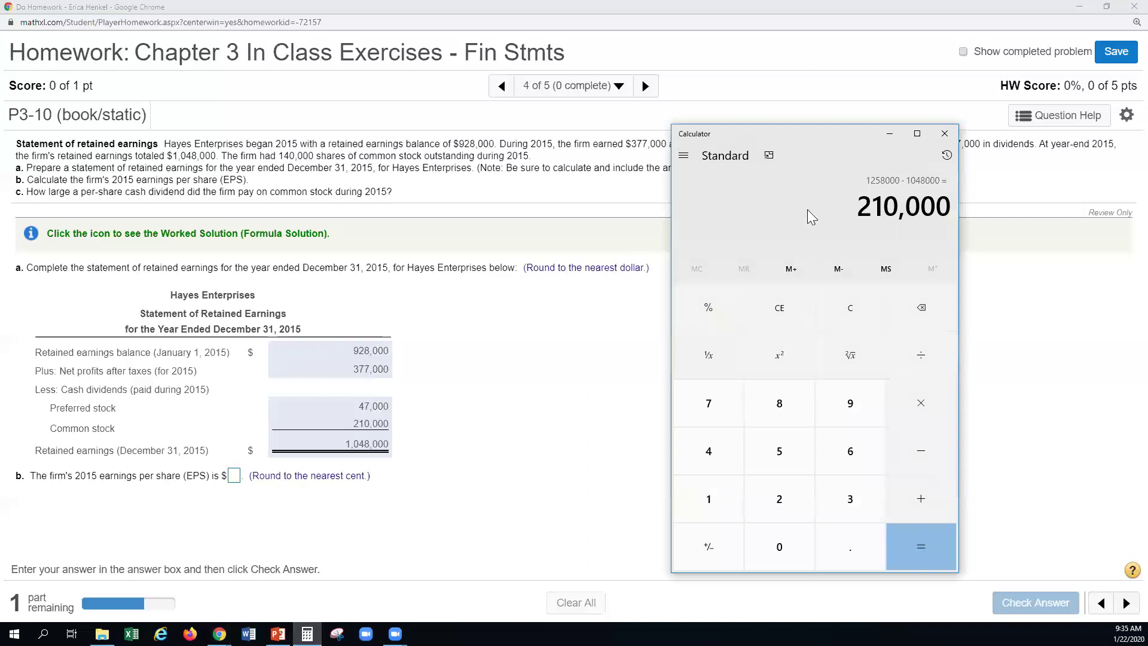
pyautogui.click(849, 492)
pyautogui.click(714, 402)
pyautogui.click(714, 402)
pyautogui.click(779, 549)
pyautogui.click(780, 549)
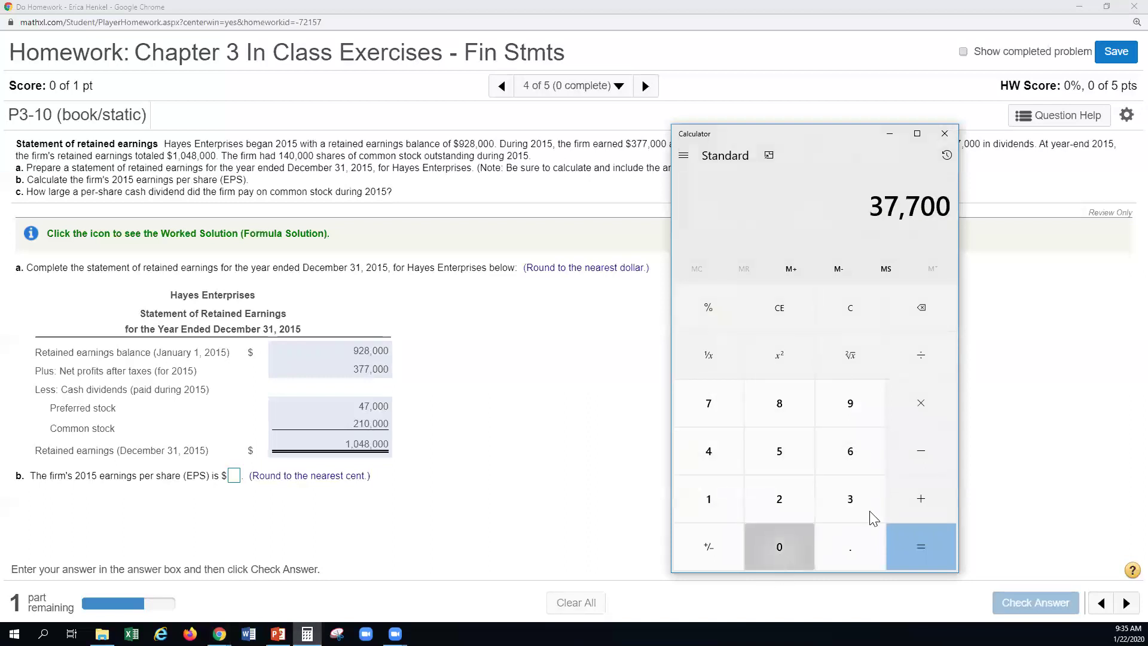
pyautogui.click(780, 547)
pyautogui.click(923, 455)
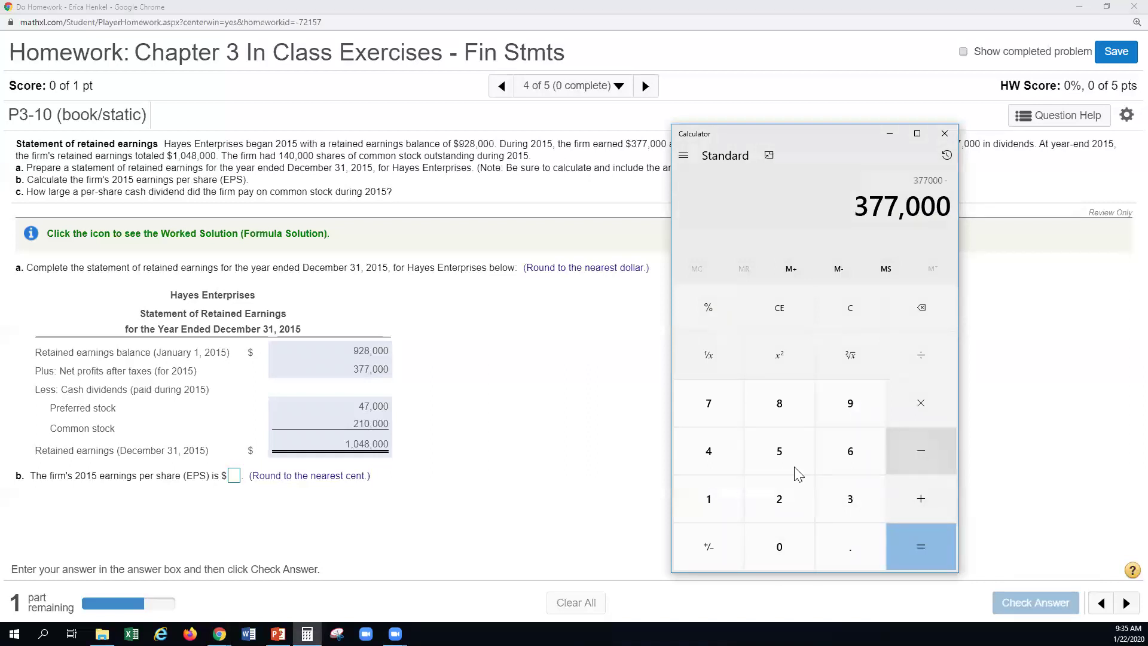
pyautogui.click(708, 449)
pyautogui.click(705, 413)
pyautogui.click(779, 546)
pyautogui.click(779, 547)
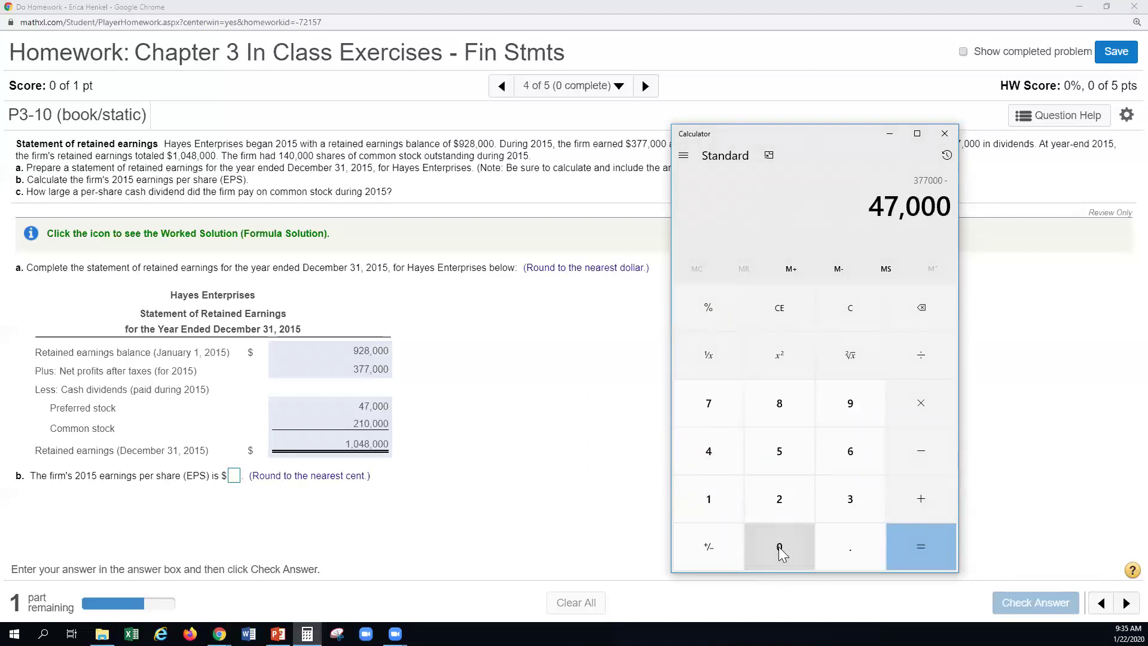
pyautogui.click(921, 548)
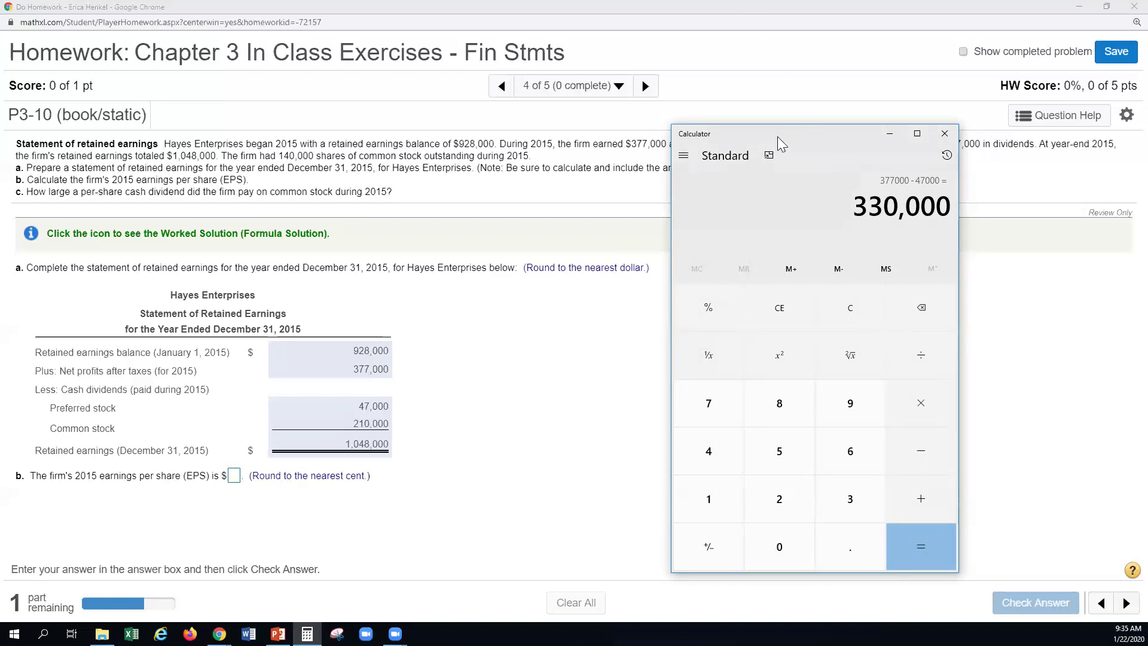
# Divide the calculated earnings by the 140000 common shares outstanding
pyautogui.moveTo(778, 137); pyautogui.dragTo(760, 122)
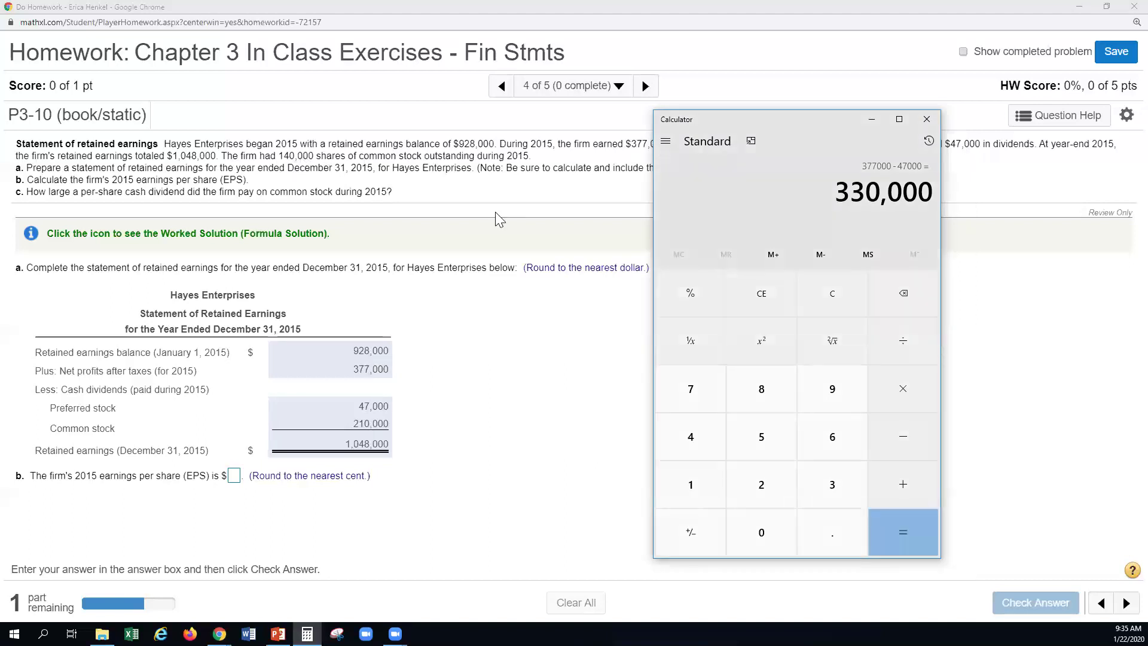
pyautogui.click(900, 346)
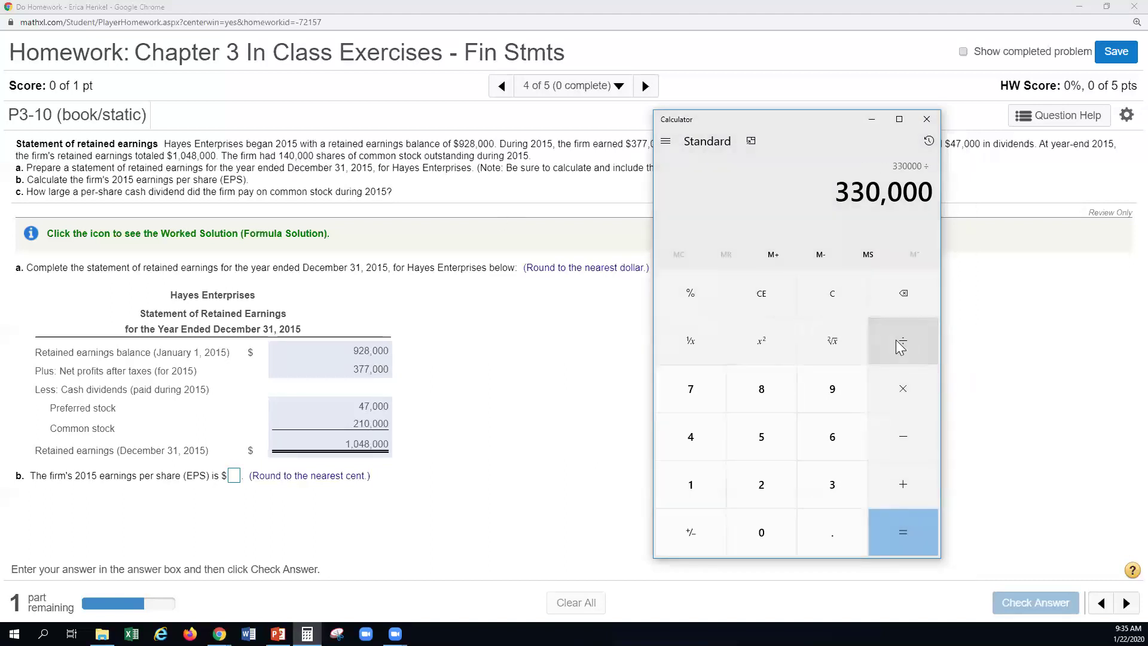
pyautogui.click(687, 472)
pyautogui.click(691, 440)
pyautogui.click(762, 537)
pyautogui.click(762, 536)
pyautogui.click(762, 537)
pyautogui.click(762, 536)
pyautogui.click(921, 542)
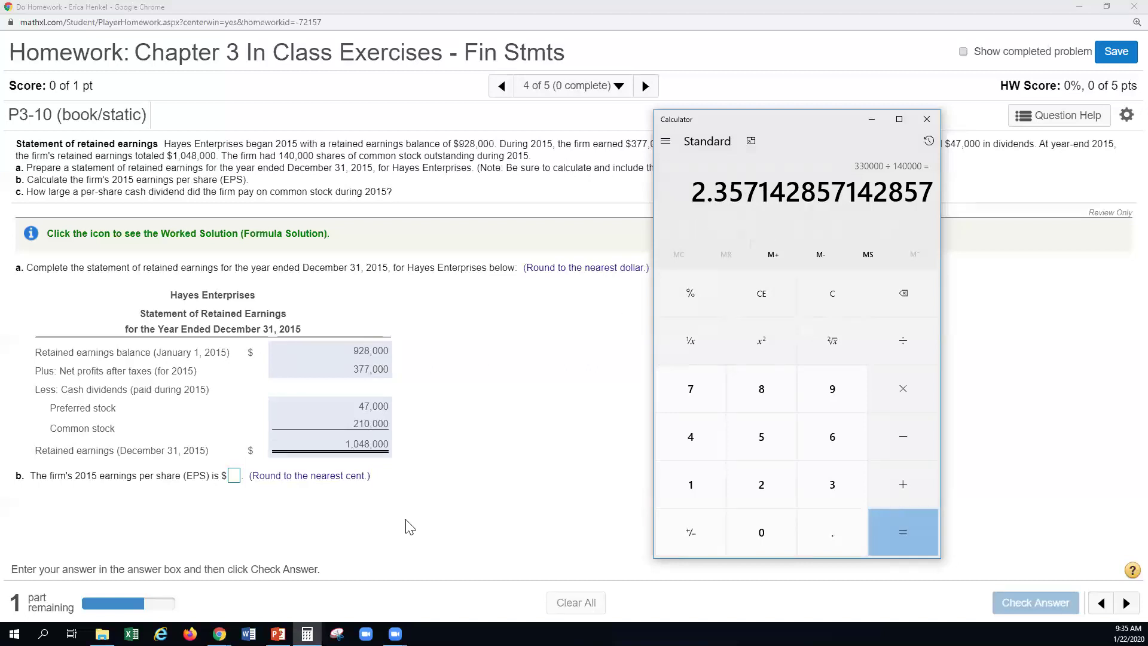
# Back in the homework, enter 2.36 as the 2015 earnings per share and check the answer to part b
pyautogui.click(234, 475)
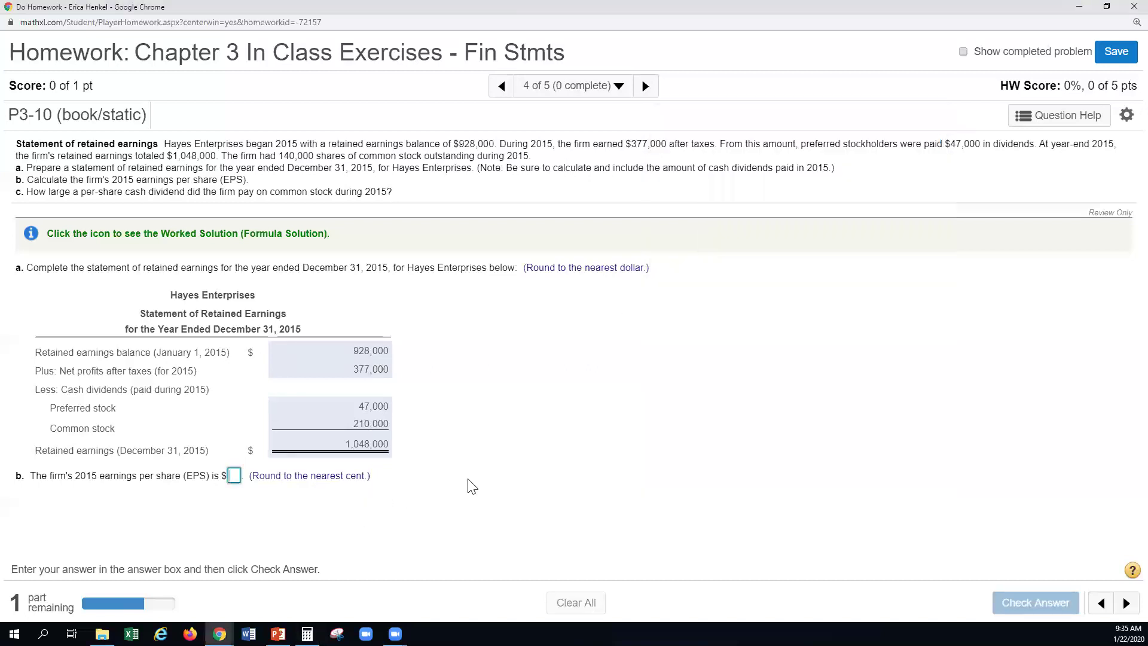
pyautogui.write('2.36')
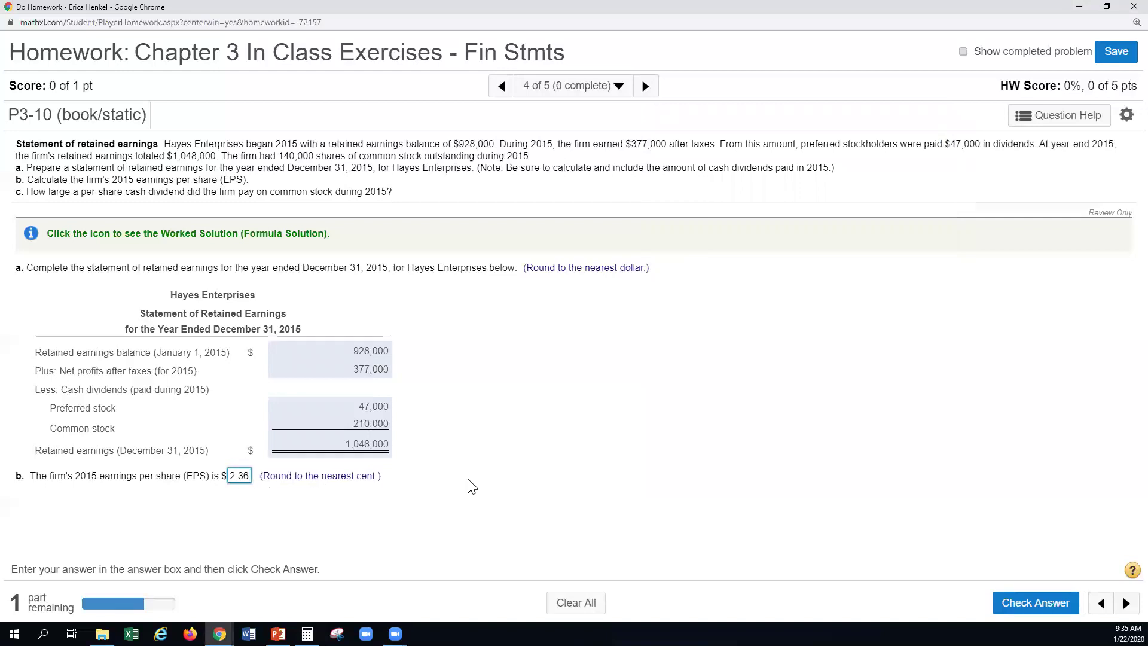
pyautogui.click(1026, 604)
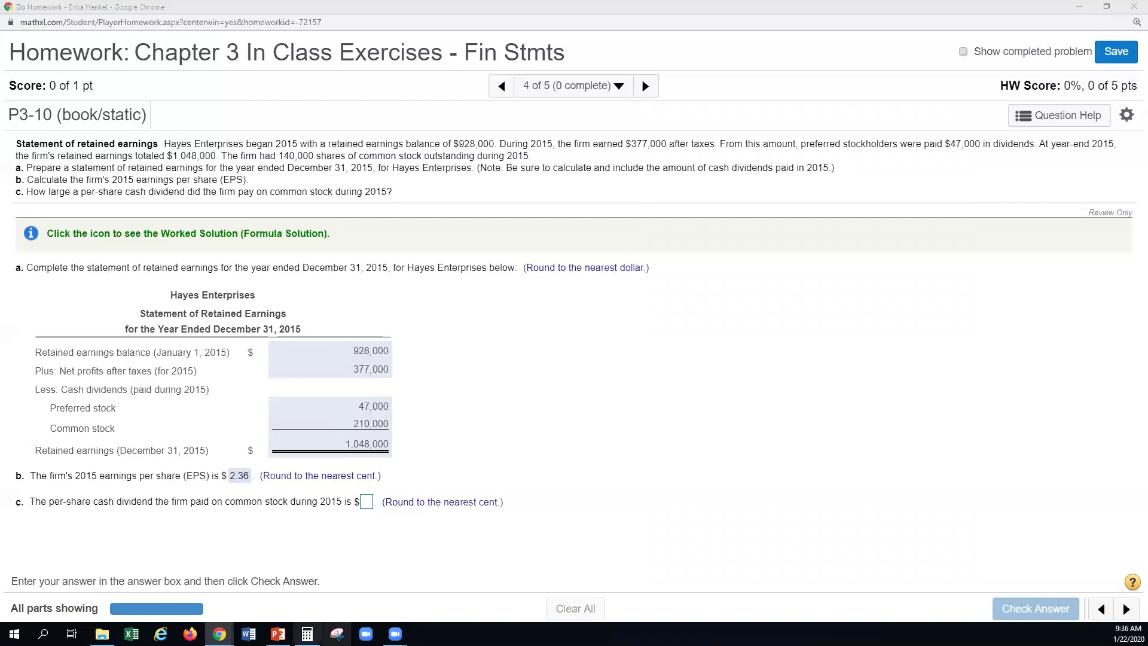
# Switch to Calculator and divide the common stock dividends by the shares outstanding: 210000 ÷ 140000
pyautogui.click(307, 633)
pyautogui.click(744, 489)
pyautogui.click(687, 491)
pyautogui.click(761, 532)
pyautogui.click(761, 532)
pyautogui.click(761, 532)
pyautogui.click(761, 532)
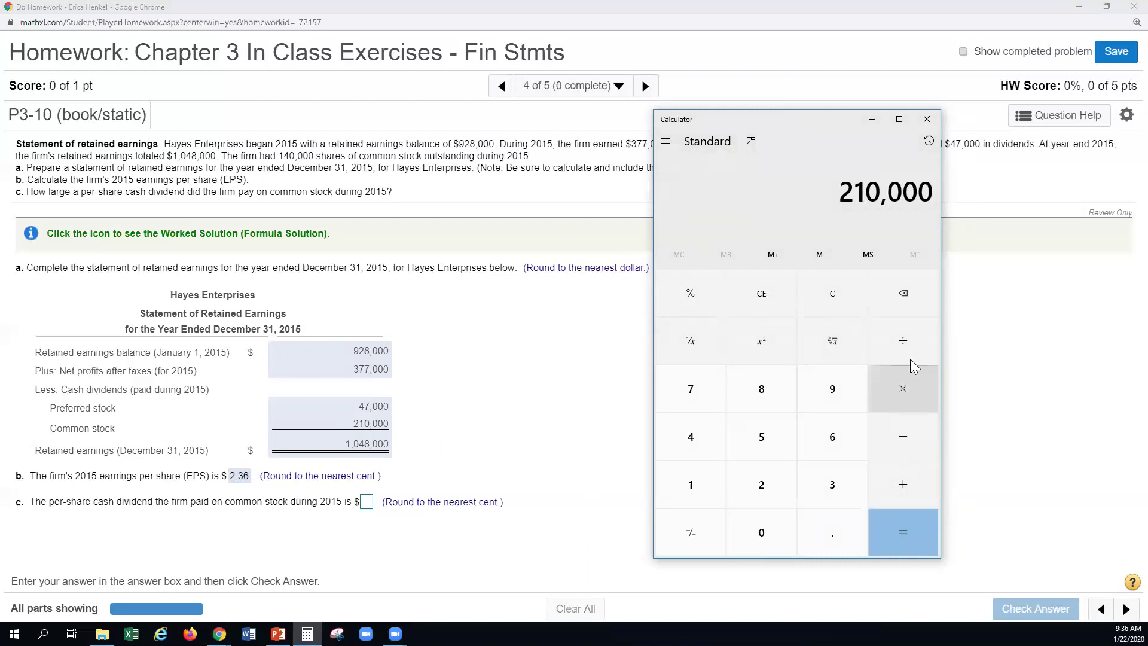
pyautogui.click(903, 341)
pyautogui.click(682, 490)
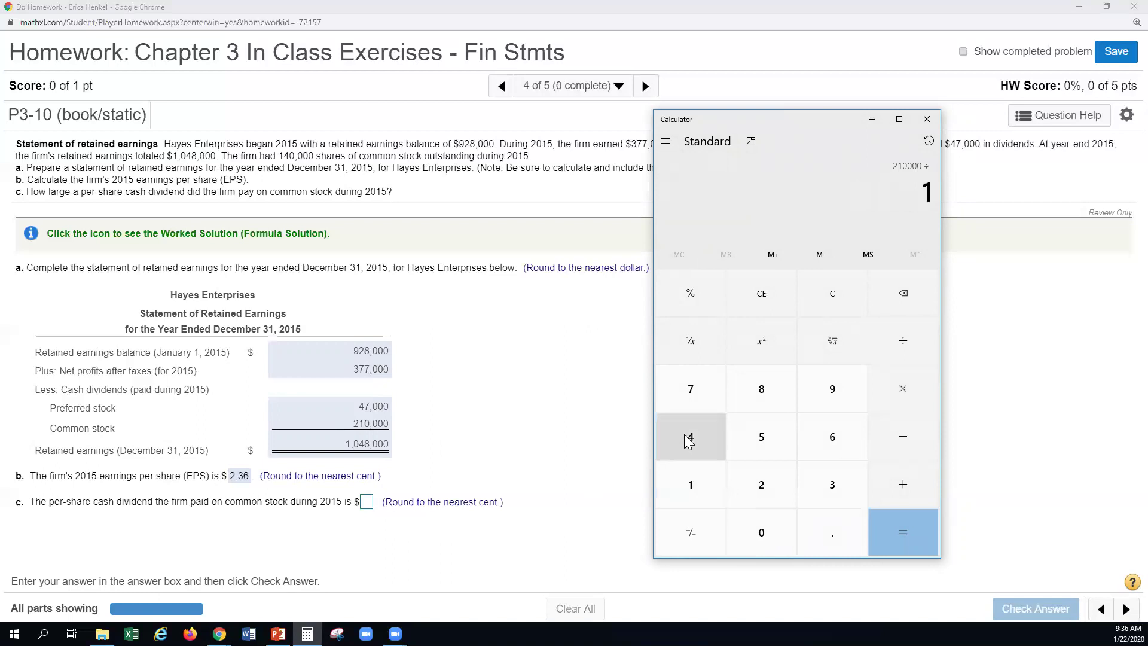
pyautogui.click(687, 437)
pyautogui.click(761, 541)
pyautogui.click(761, 542)
pyautogui.click(761, 541)
pyautogui.click(762, 541)
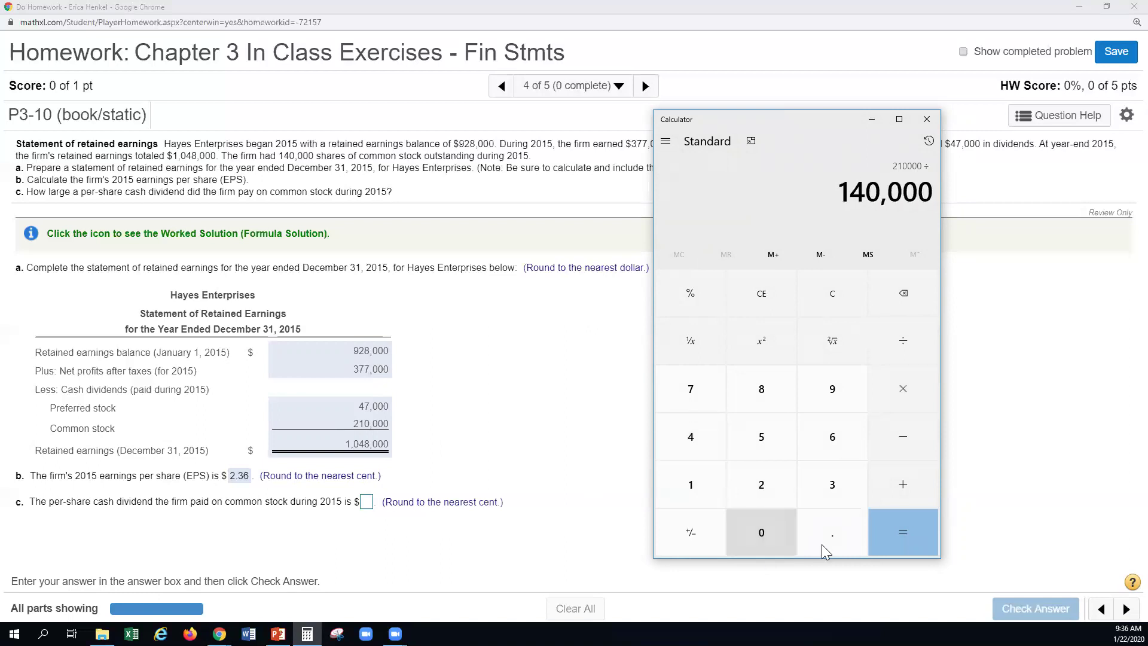
pyautogui.click(882, 534)
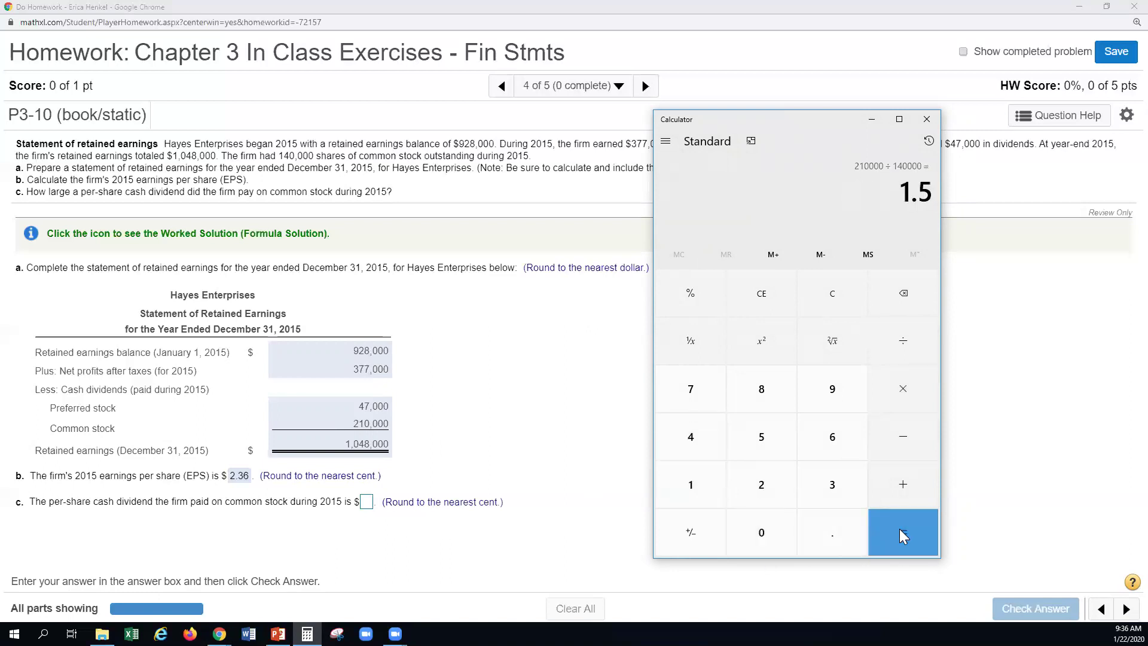
# Back in the homework, submit 1.50 as the per-share cash dividend for part c and continue to the next question
pyautogui.click(367, 502)
pyautogui.write('1.50')
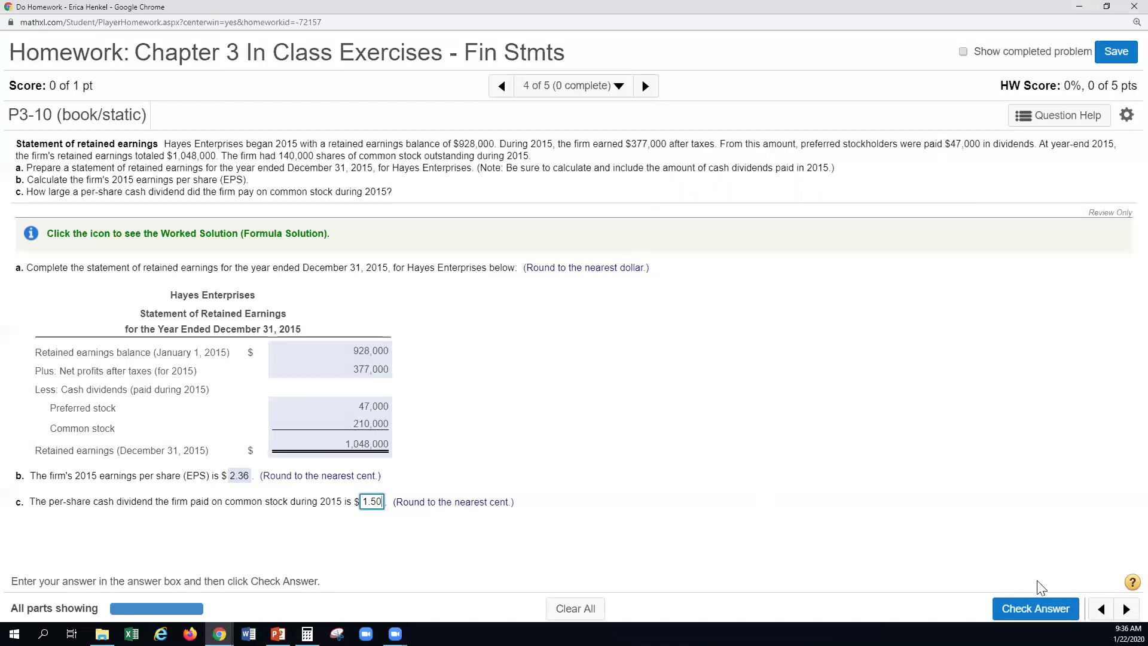
pyautogui.click(1036, 609)
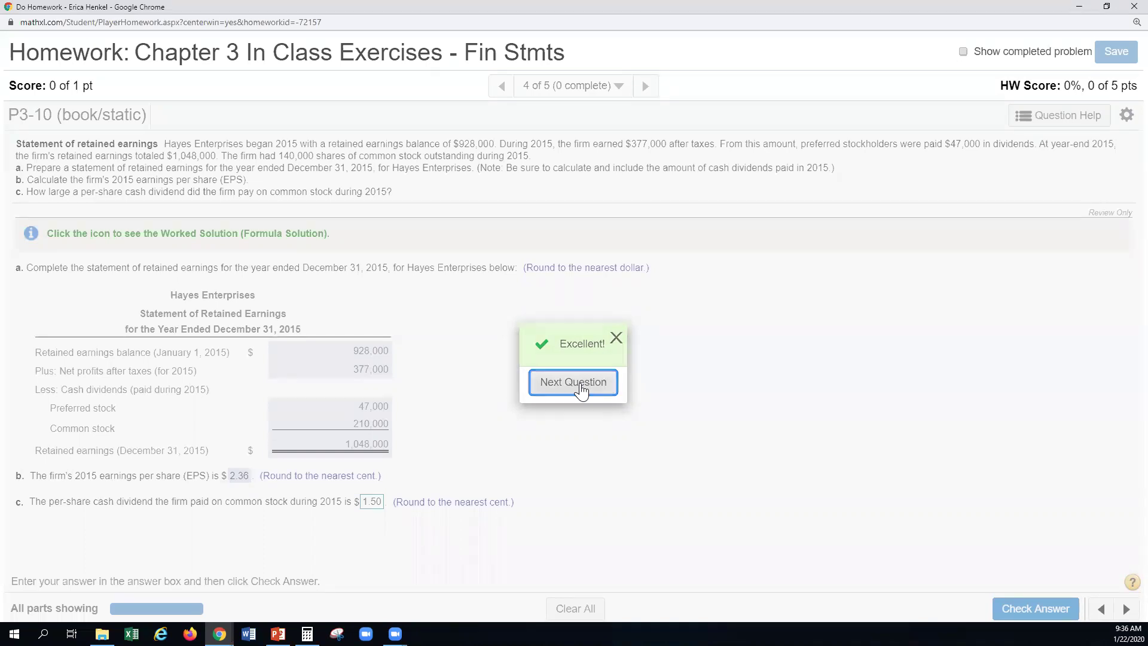
pyautogui.click(573, 382)
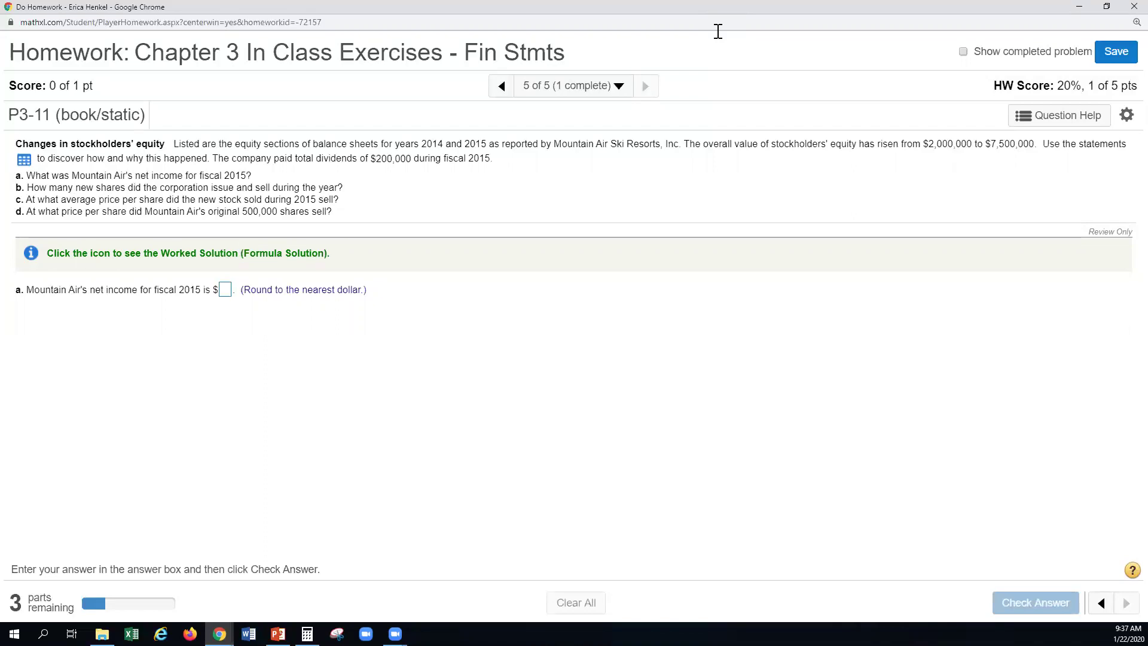
# Place the homework window beside a blank Excel workbook and enter the labels Beginning Balance in C4 and Net Income in C5
pyautogui.press('super+Down')
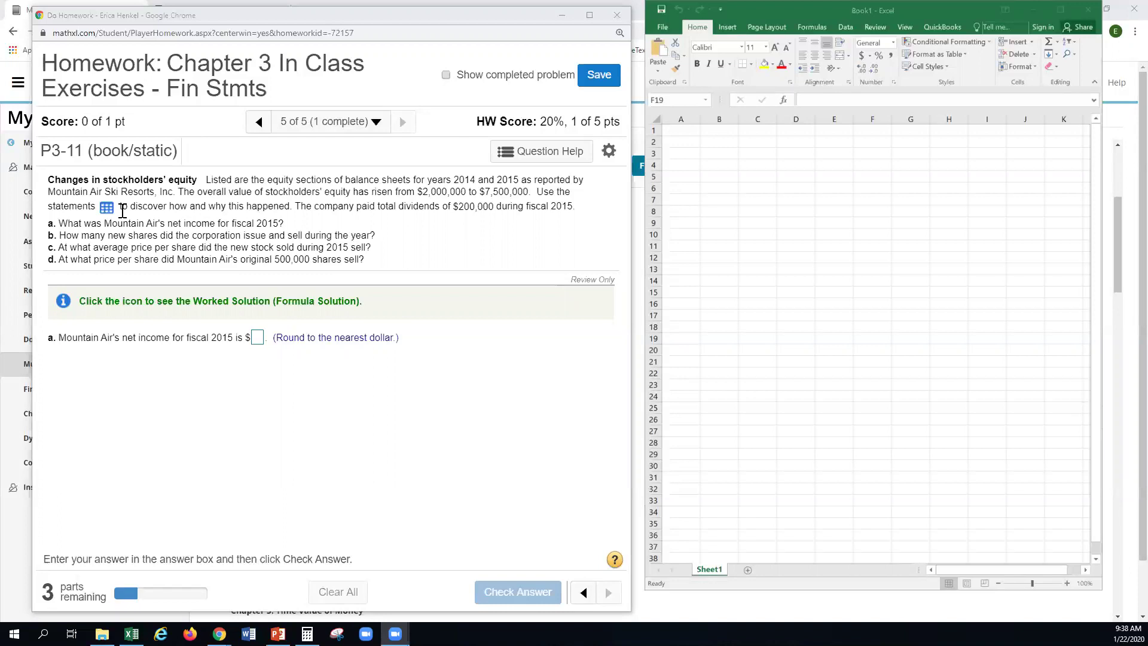
pyautogui.click(757, 163)
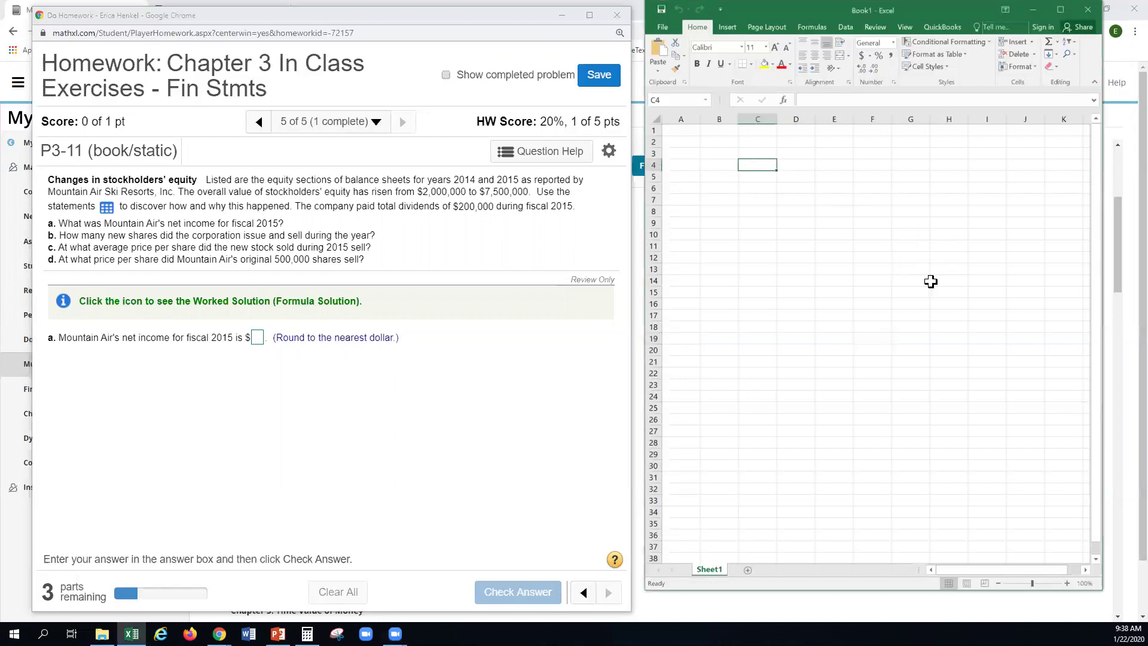
pyautogui.write('Beg')
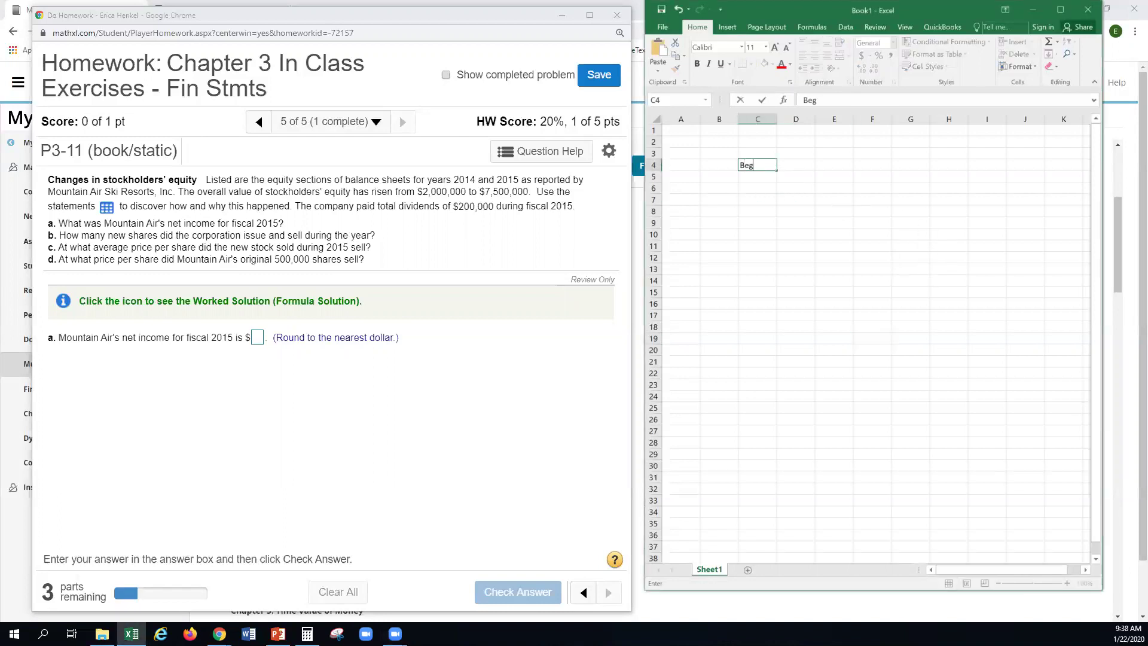
pyautogui.write('inninf')
pyautogui.press('BackSpace')
pyautogui.write('g Balance')
pyautogui.press('Return')
pyautogui.write('Net INcome')
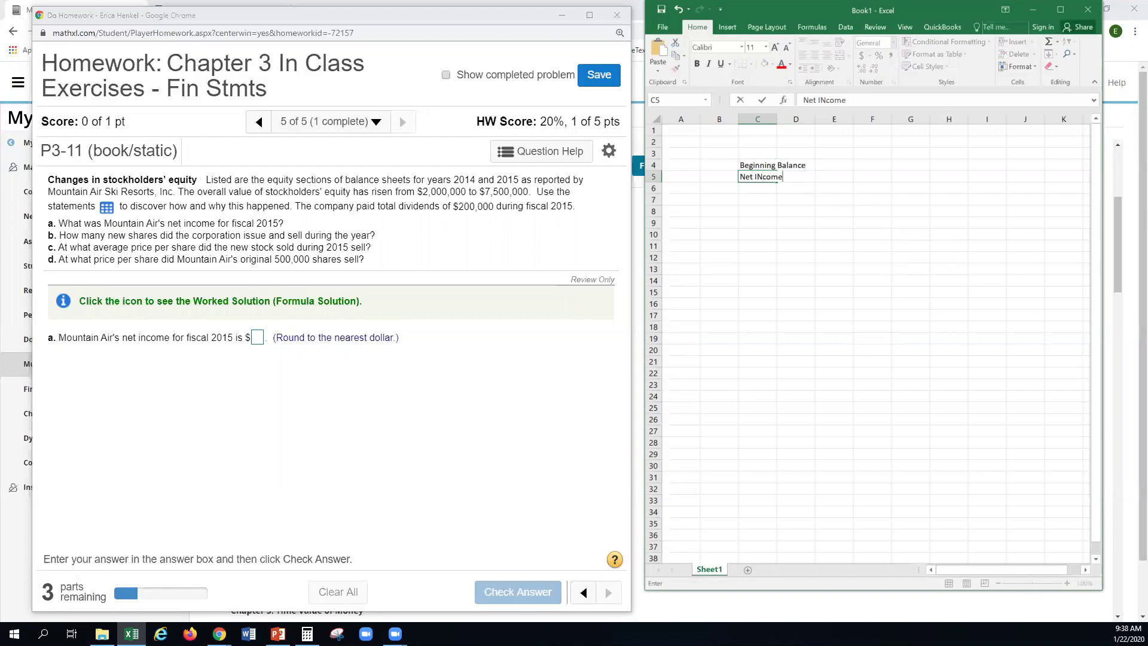
pyautogui.press('Return')
pyautogui.press('Return')
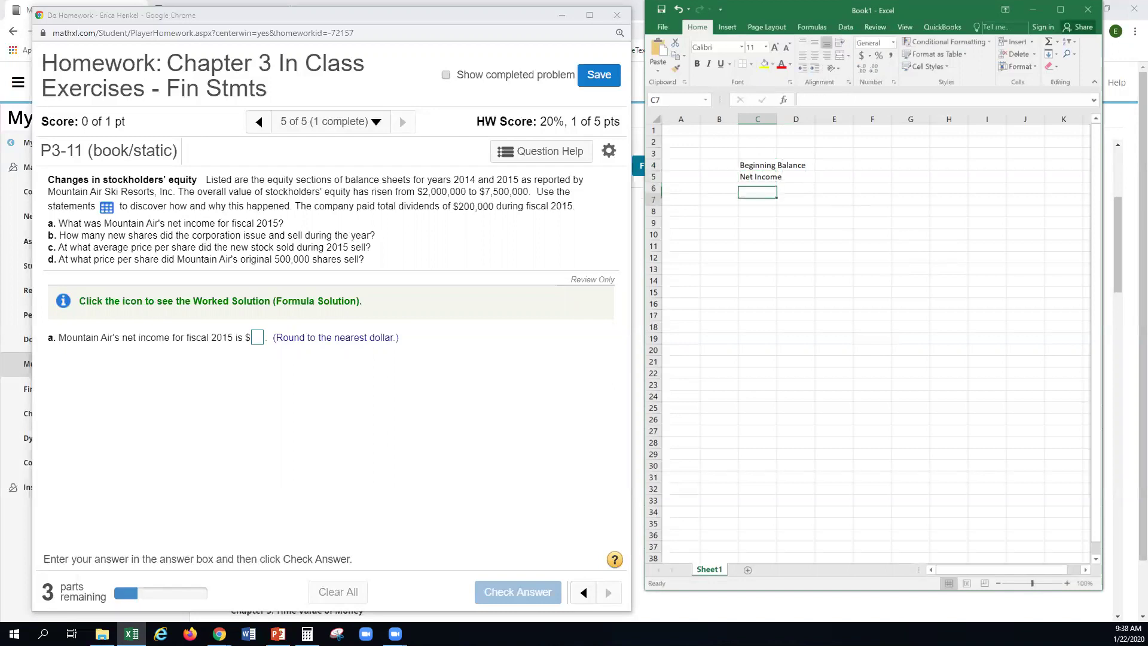
# Add the labels Preferred Div in C7, Common Div in C8 and Ending Balance in C10
pyautogui.write('Preferred Div')
pyautogui.press('Return')
pyautogui.write('Common S')
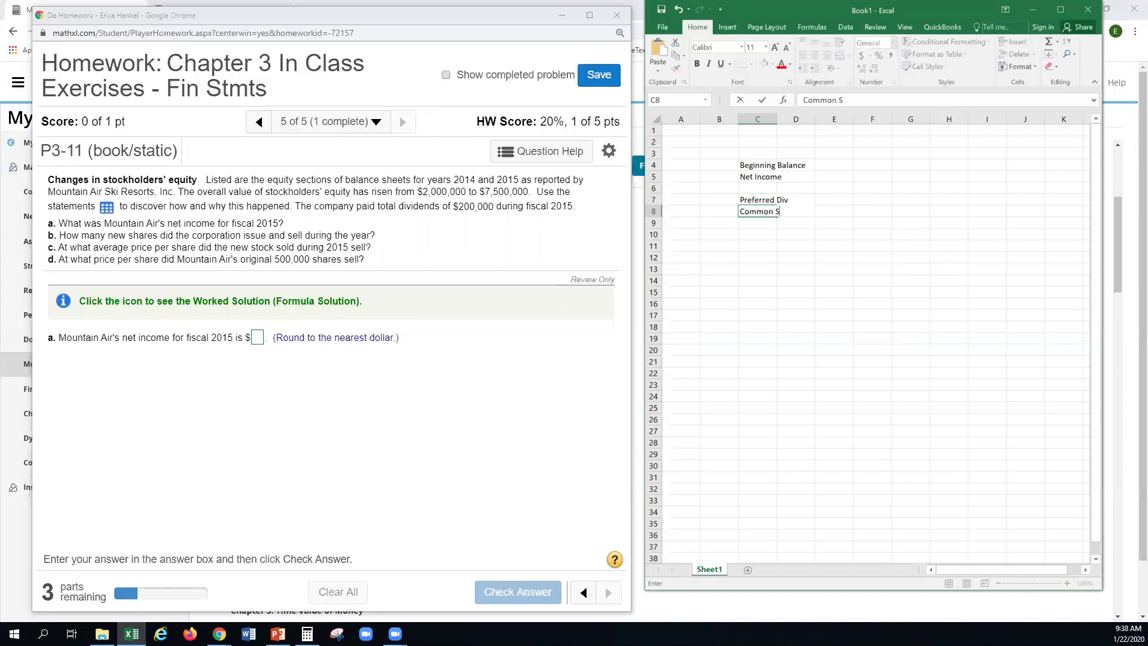
pyautogui.press('BackSpace')
pyautogui.write('Div')
pyautogui.press('Return')
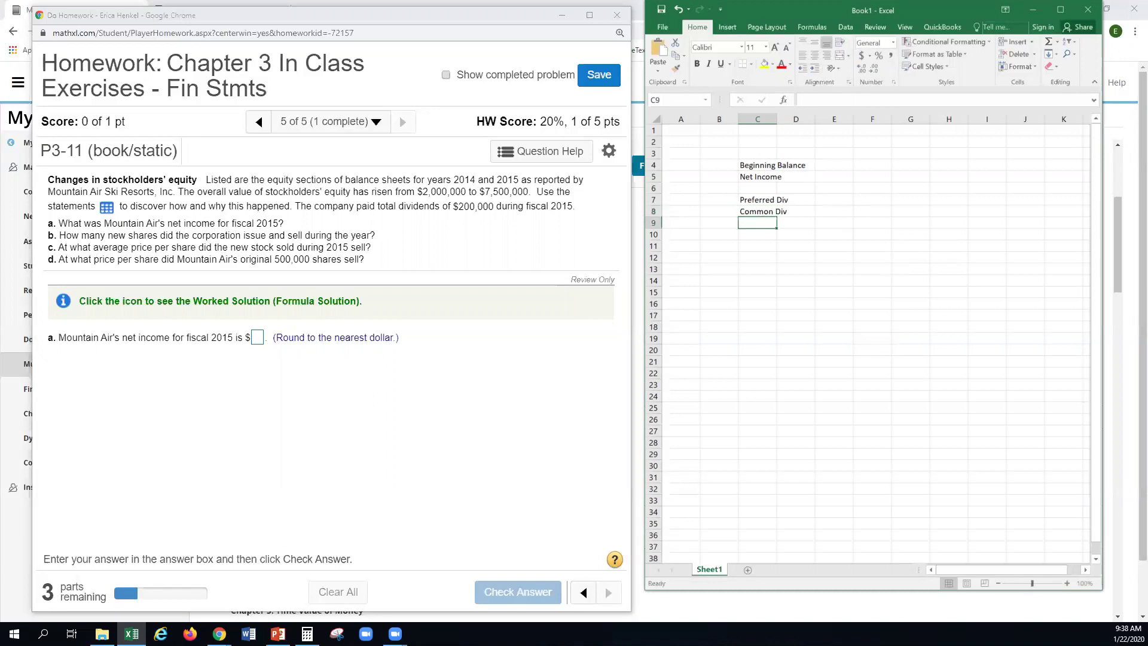
pyautogui.press('Return')
pyautogui.write('Ending')
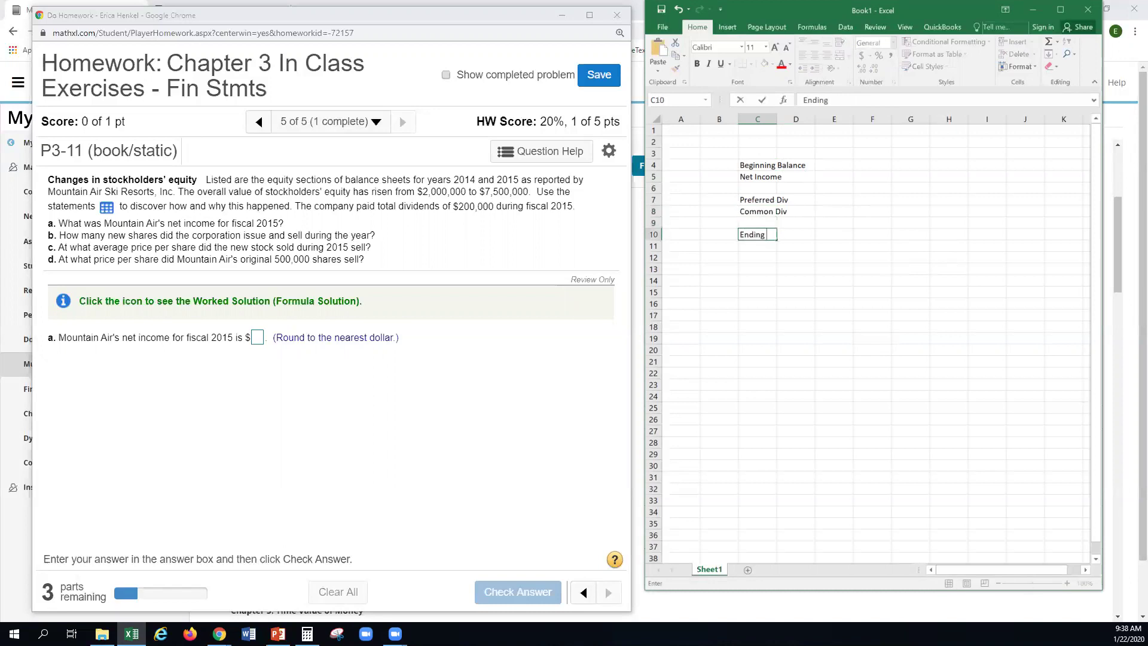
pyautogui.write(' Balance')
pyautogui.press('Return')
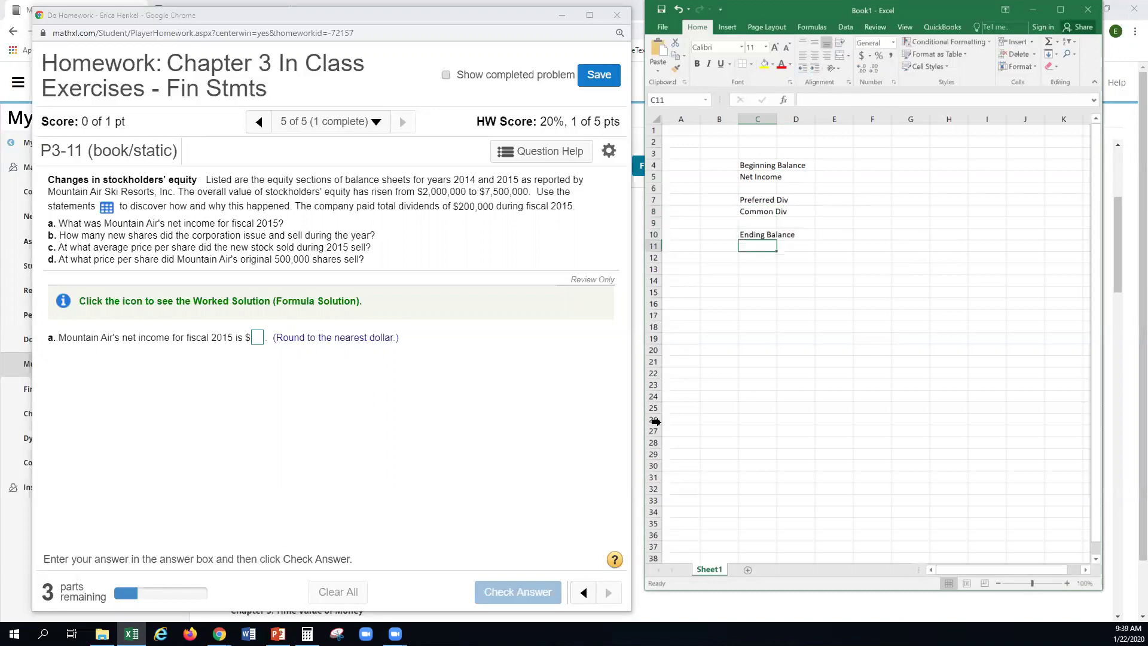
# Enter 2000000 as the beginning balance in F4 and 7500000 as the ending balance in F10
pyautogui.click(873, 165)
pyautogui.write('2000000')
pyautogui.press('Return')
pyautogui.click(868, 234)
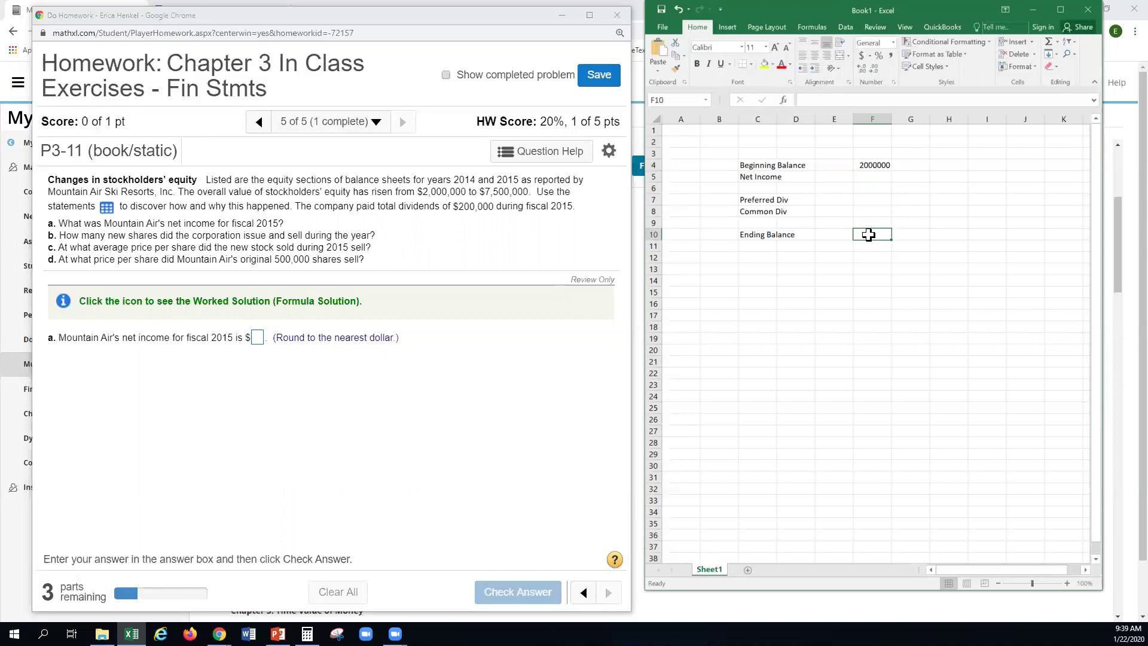
pyautogui.write('7500000')
pyautogui.press('Return')
# Format column F as Number with two decimal places and the 1000 separator
pyautogui.click(878, 114)
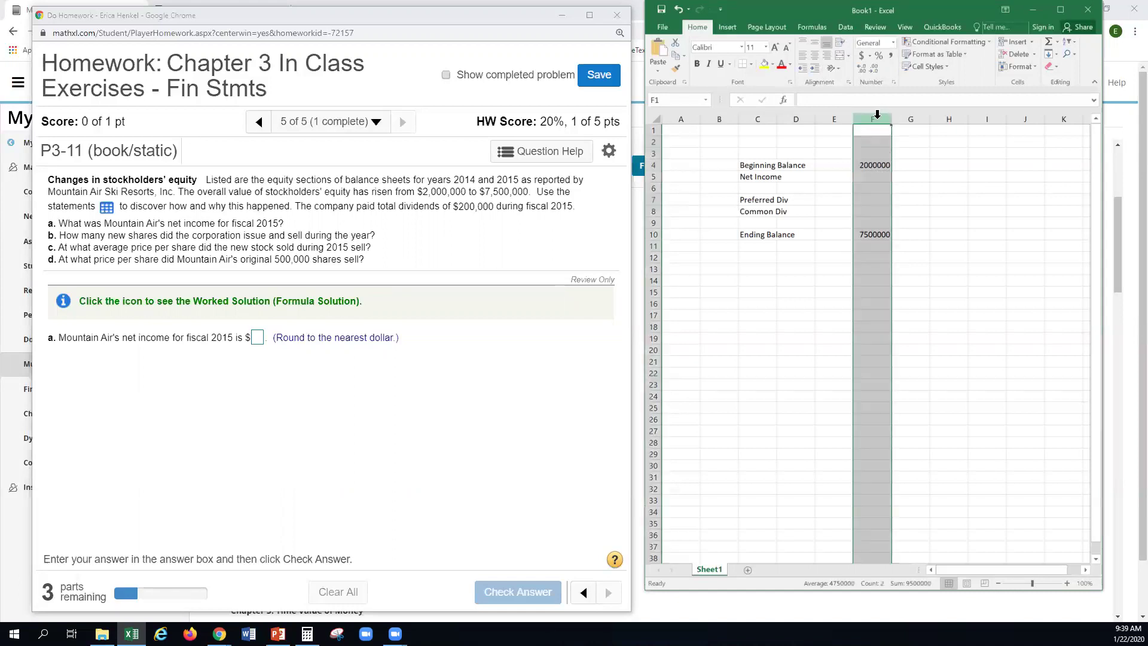
pyautogui.rightClick(868, 145)
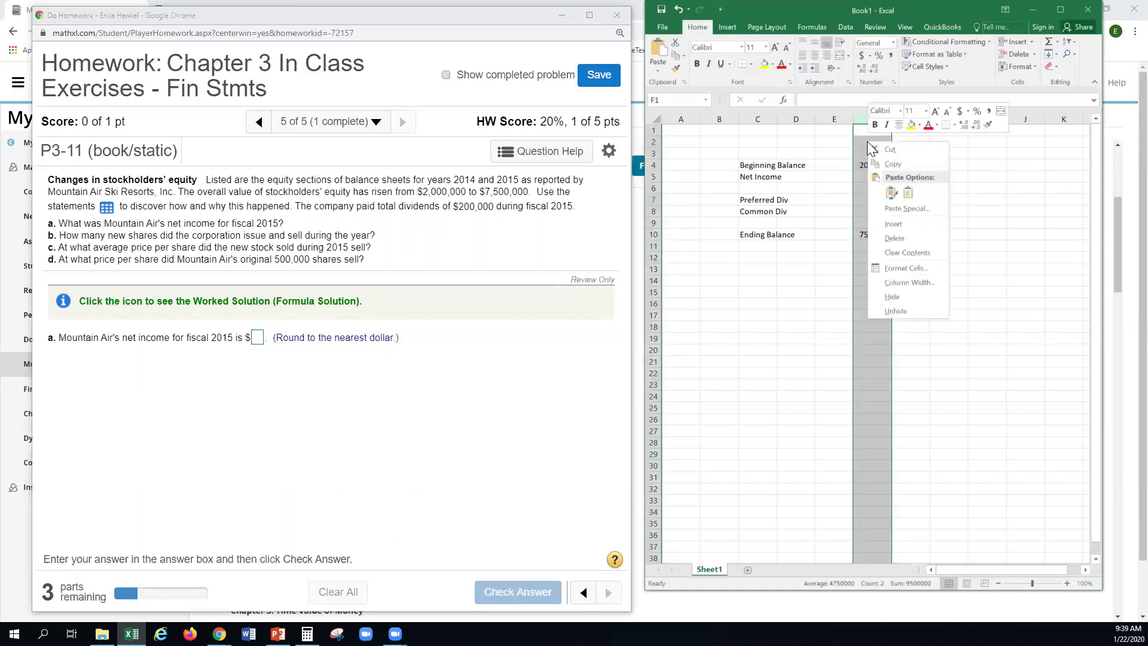
pyautogui.click(896, 268)
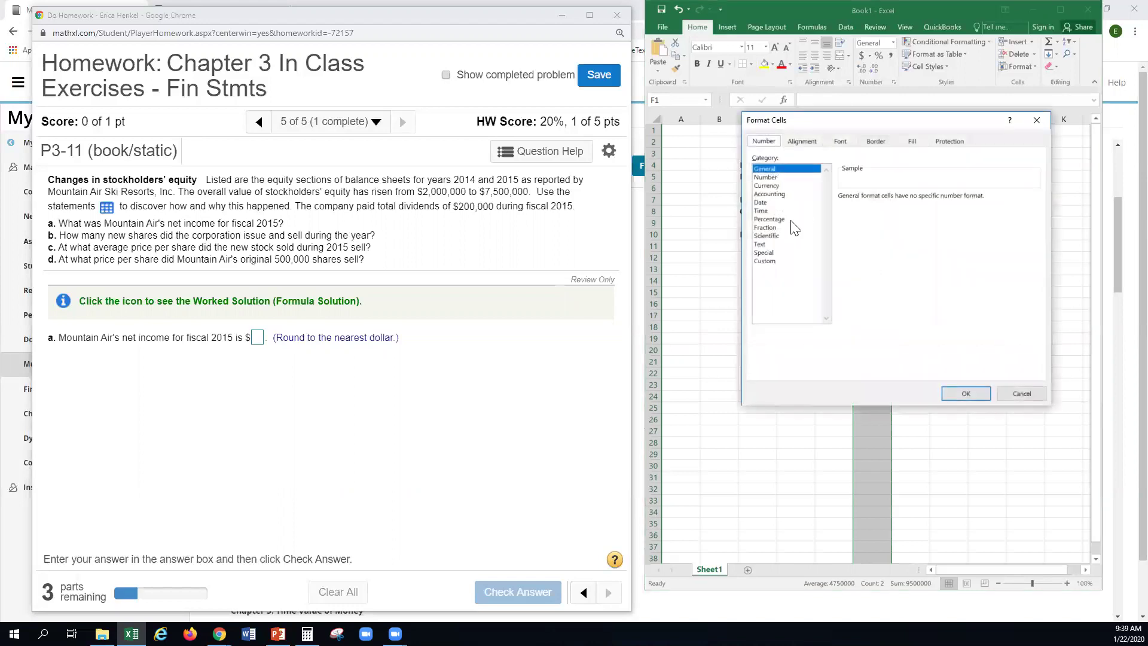
pyautogui.click(778, 178)
pyautogui.click(856, 214)
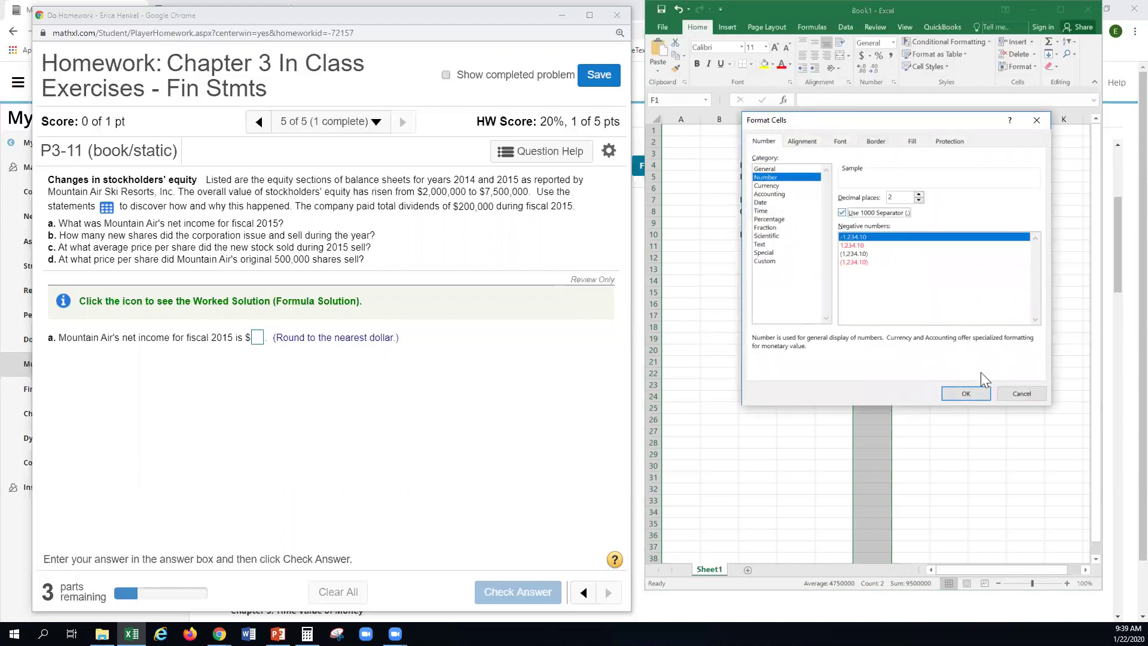
pyautogui.click(966, 394)
pyautogui.click(989, 337)
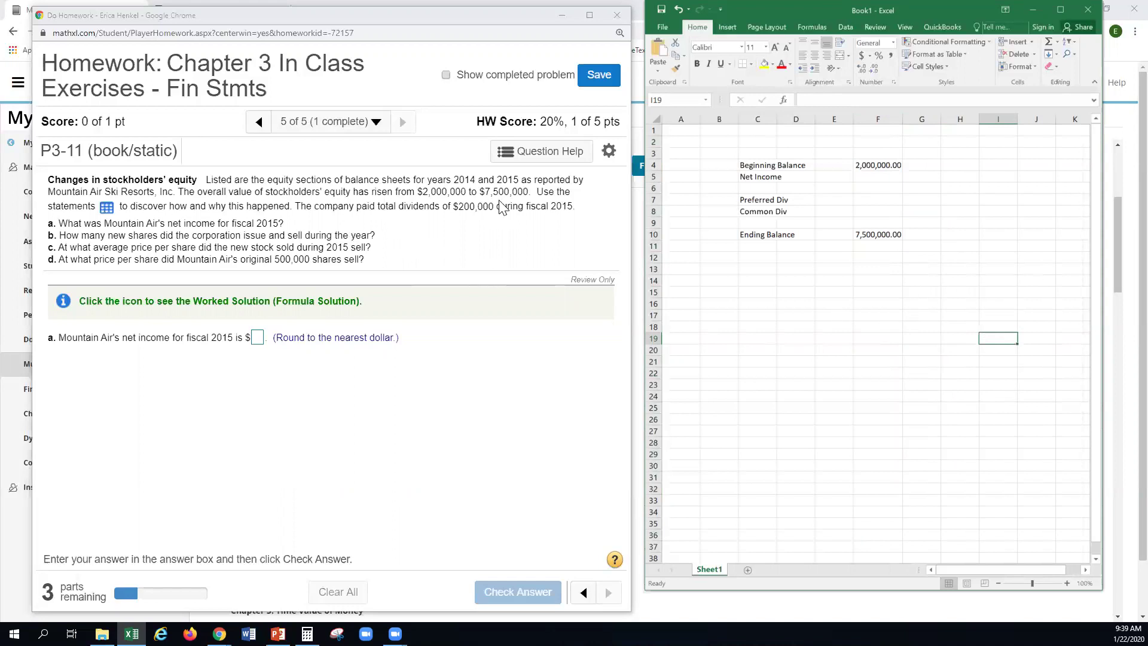
# Enter -200000 as the common dividend in F8 and select F4:F8
pyautogui.click(877, 211)
pyautogui.write('-')
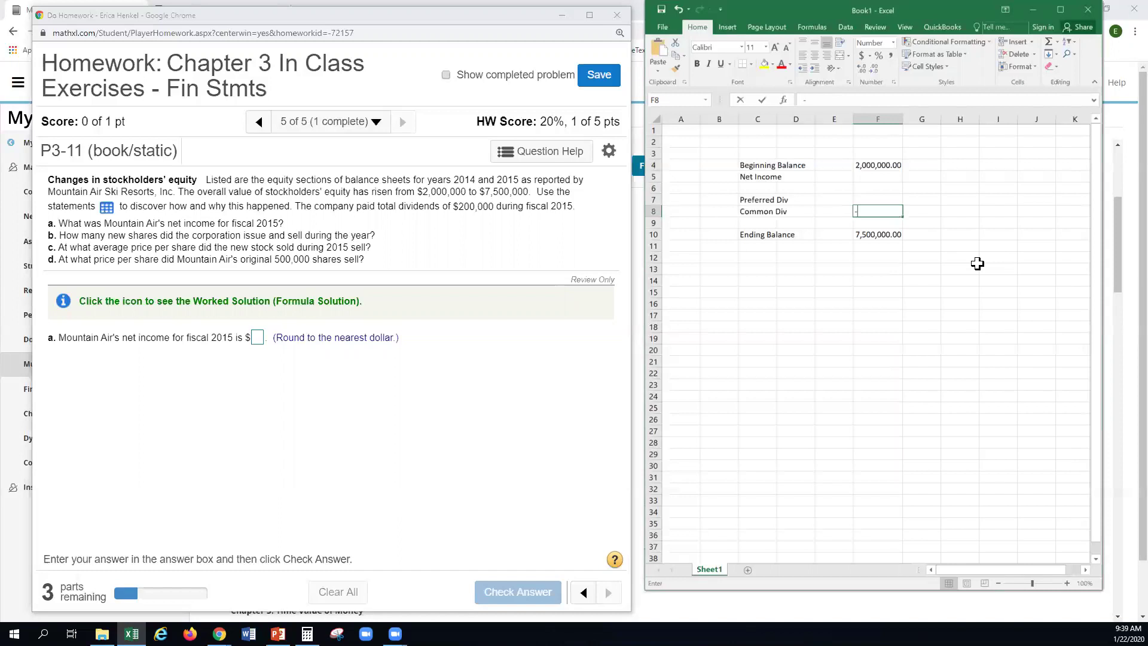
pyautogui.write('200000')
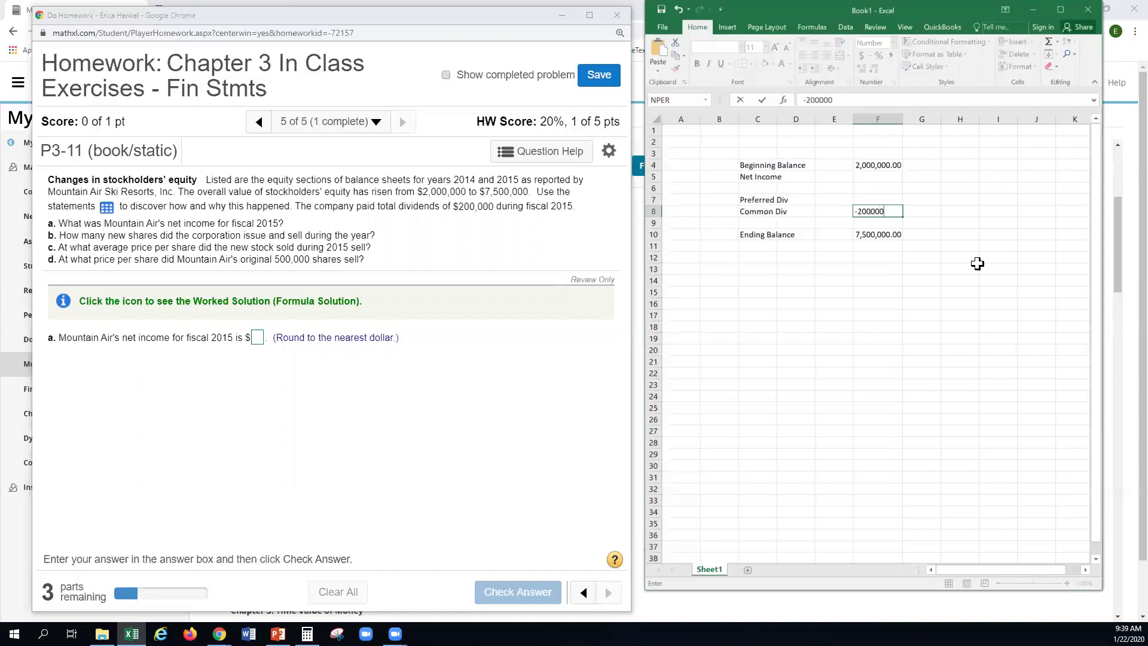
pyautogui.press('Return')
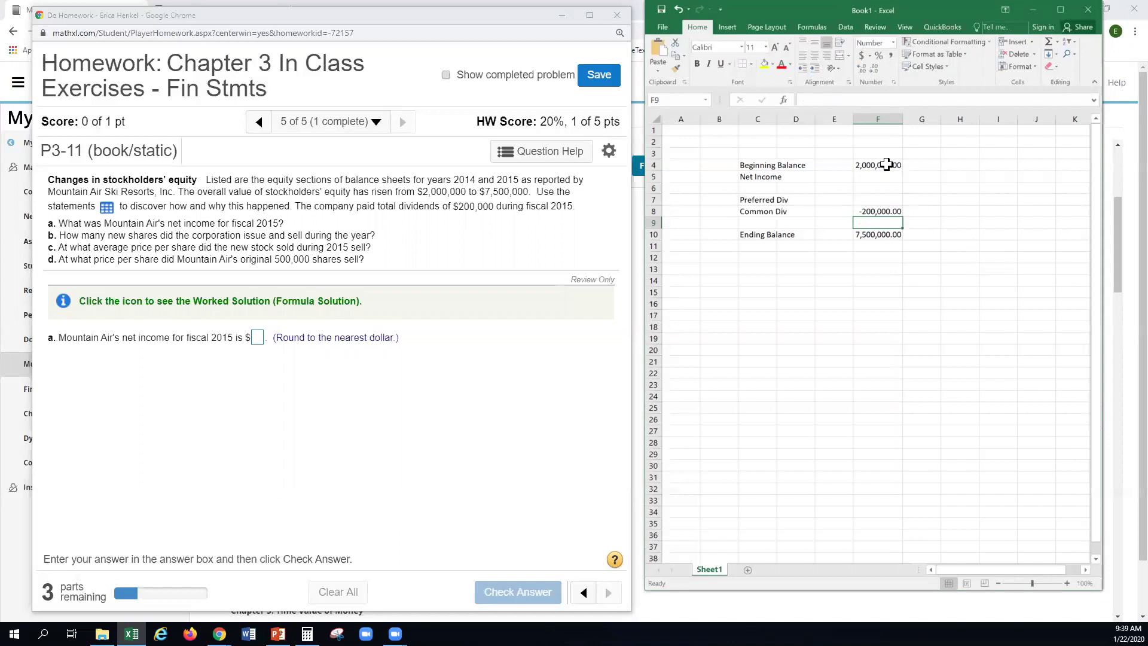
pyautogui.moveTo(883, 165); pyautogui.dragTo(882, 206)
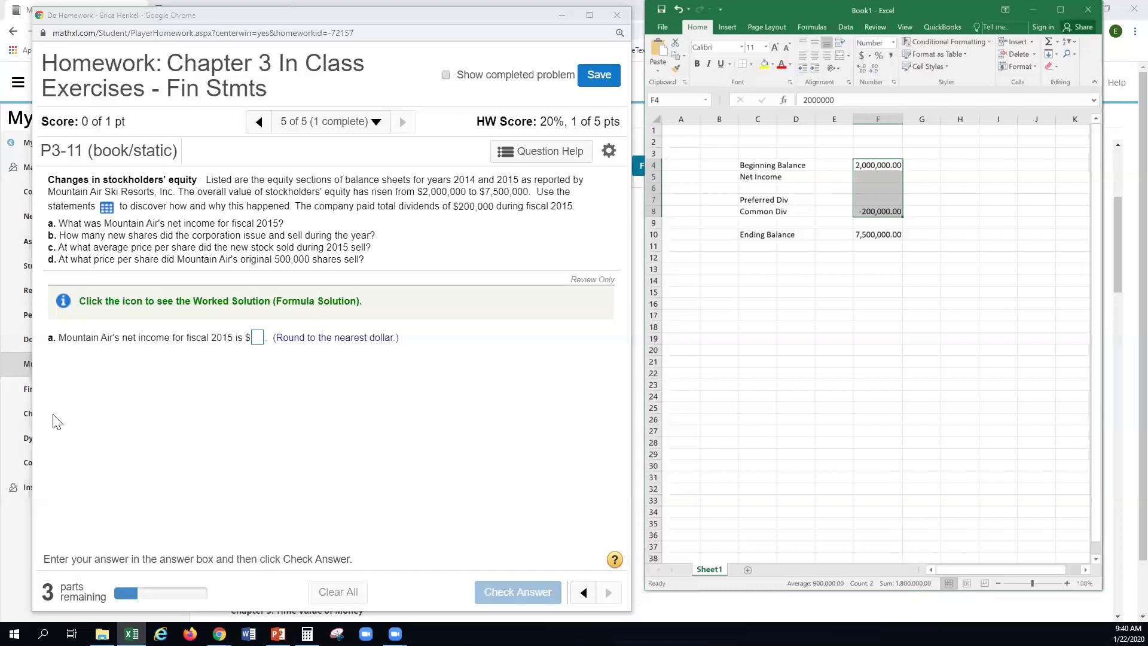
# Open the data table in the homework and set the Excel beginning balance in F4 to the 2014 retained earnings, 1,000,000
pyautogui.click(107, 208)
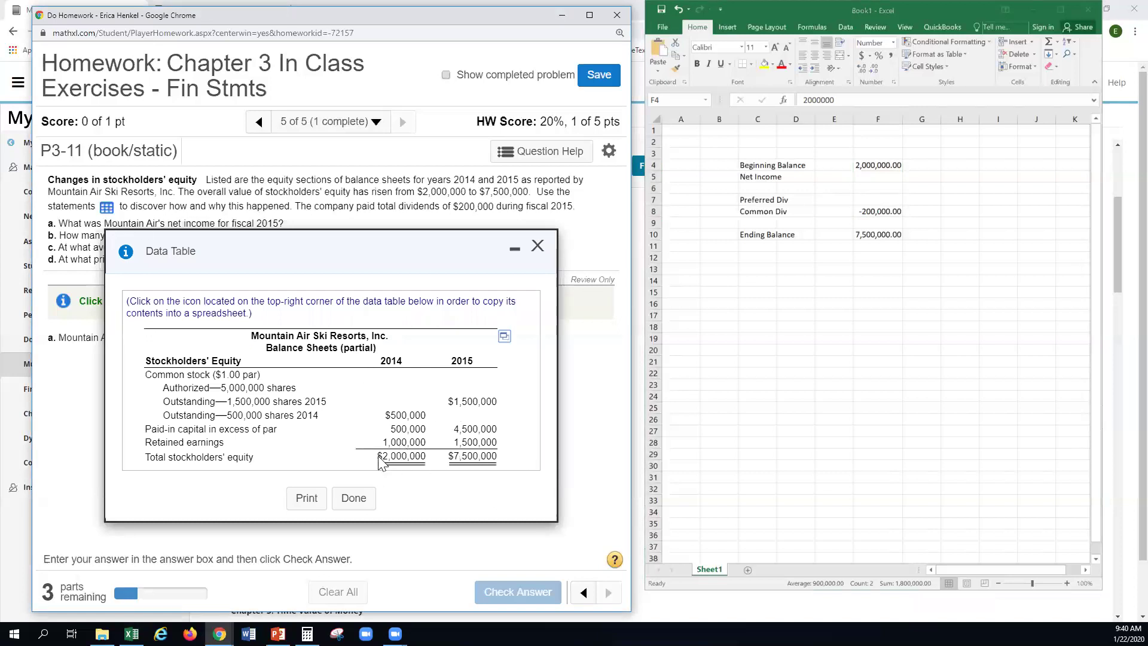
pyautogui.click(883, 165)
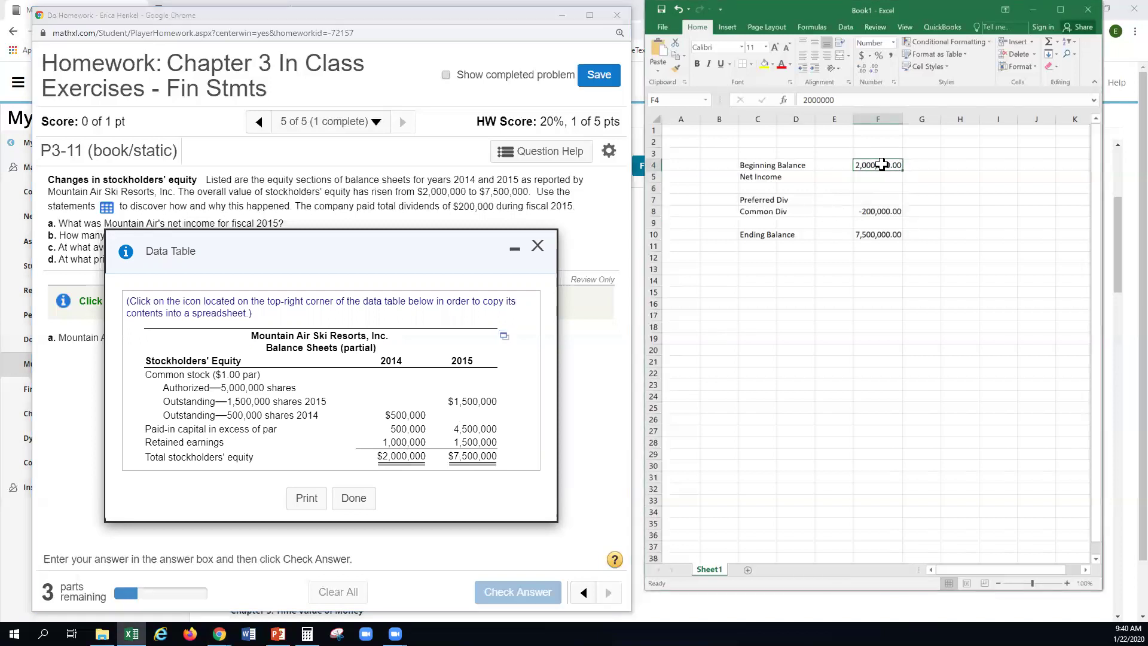
pyautogui.write('1,0')
pyautogui.write('00,00')
pyautogui.press('Return')
pyautogui.doubleClick(877, 165)
pyautogui.write('0')
pyautogui.press('Return')
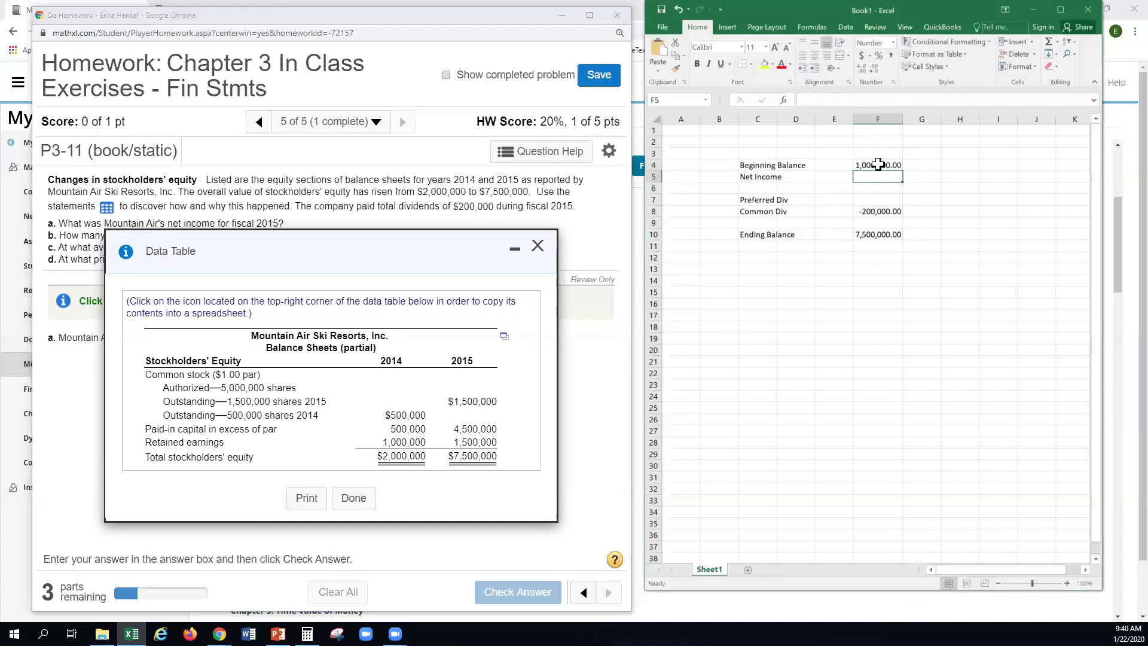
# Set the ending balance in F10 to the 2015 retained earnings, 1,500,000
pyautogui.click(881, 235)
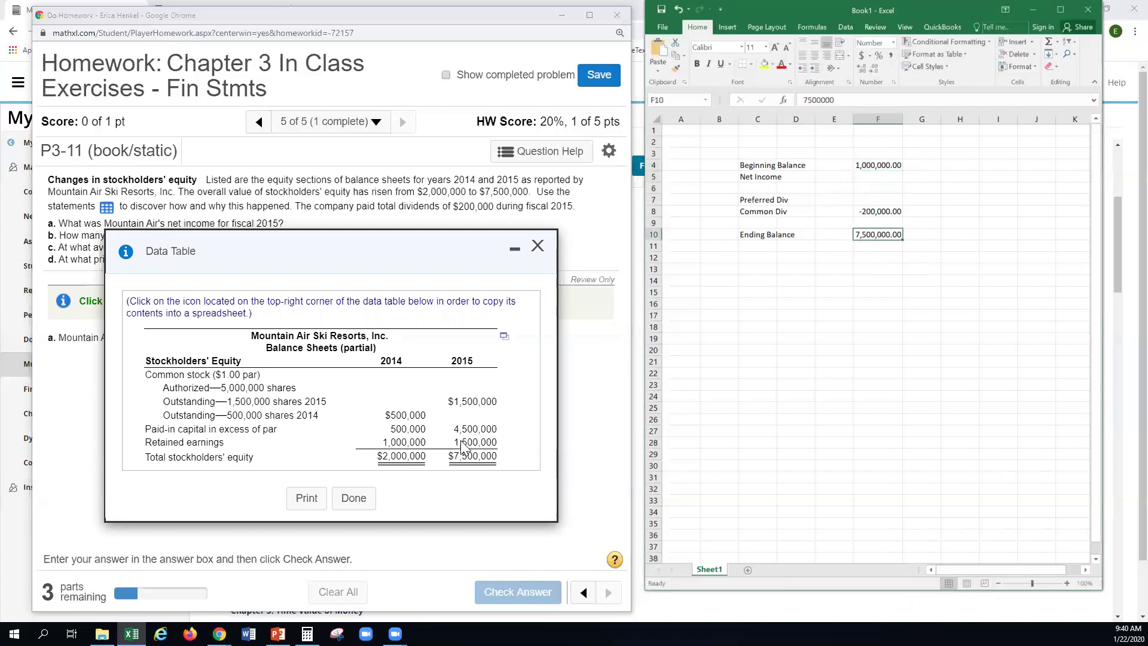
pyautogui.write('1')
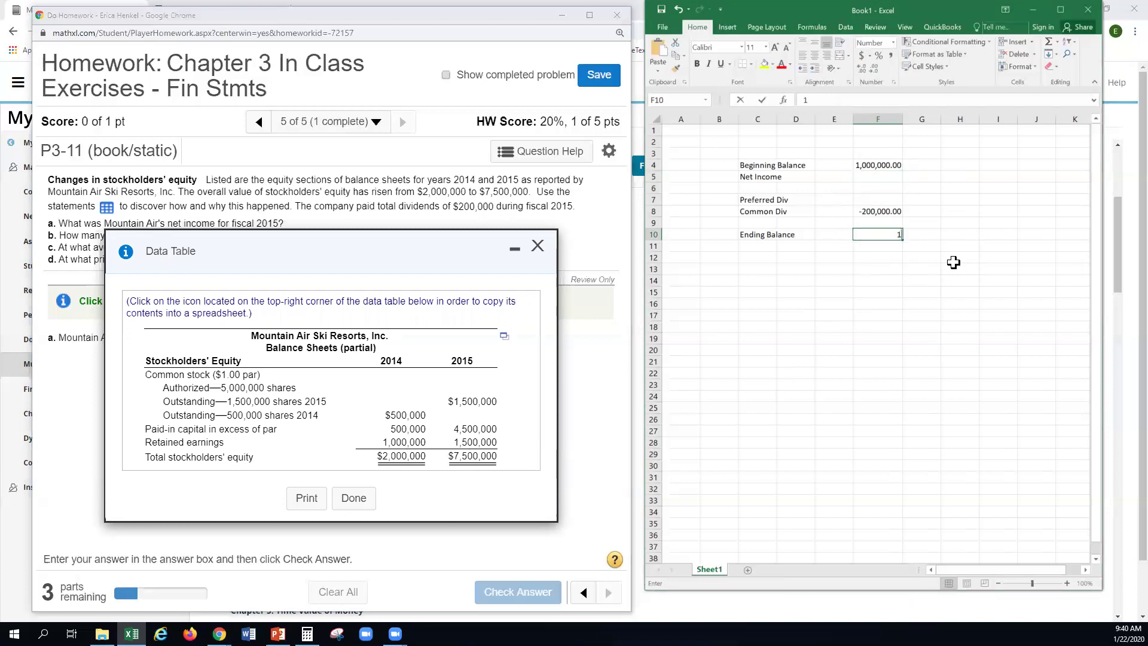
pyautogui.write(',500,000')
pyautogui.press('Return')
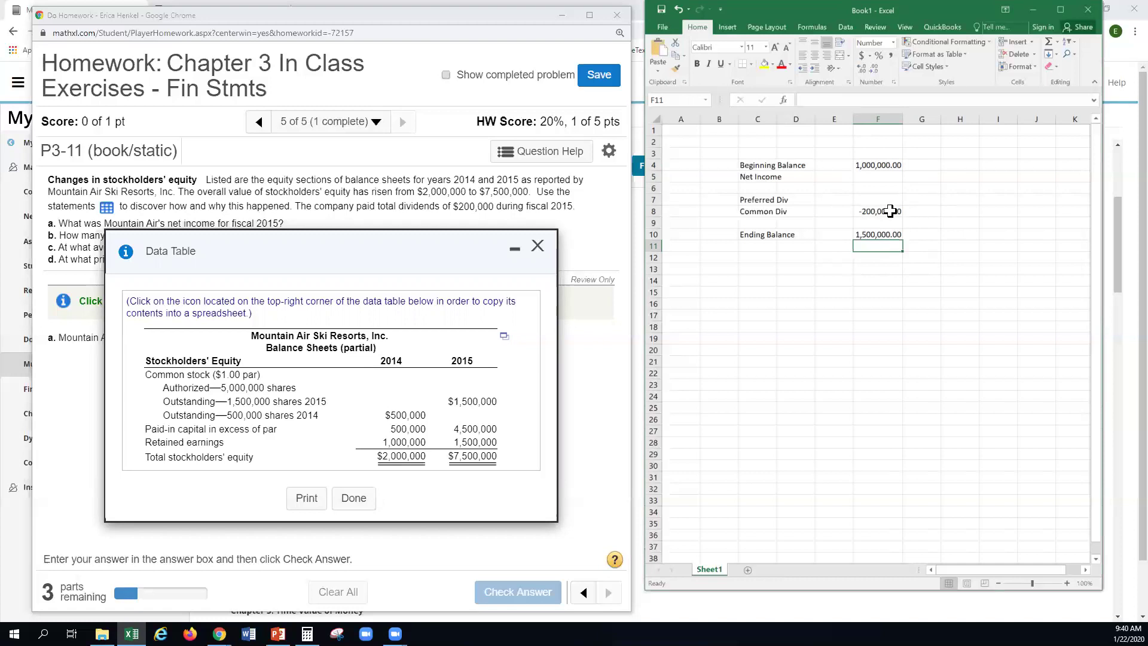
# Enter 700000 as the net income in F5
pyautogui.click(878, 177)
pyautogui.write('700000')
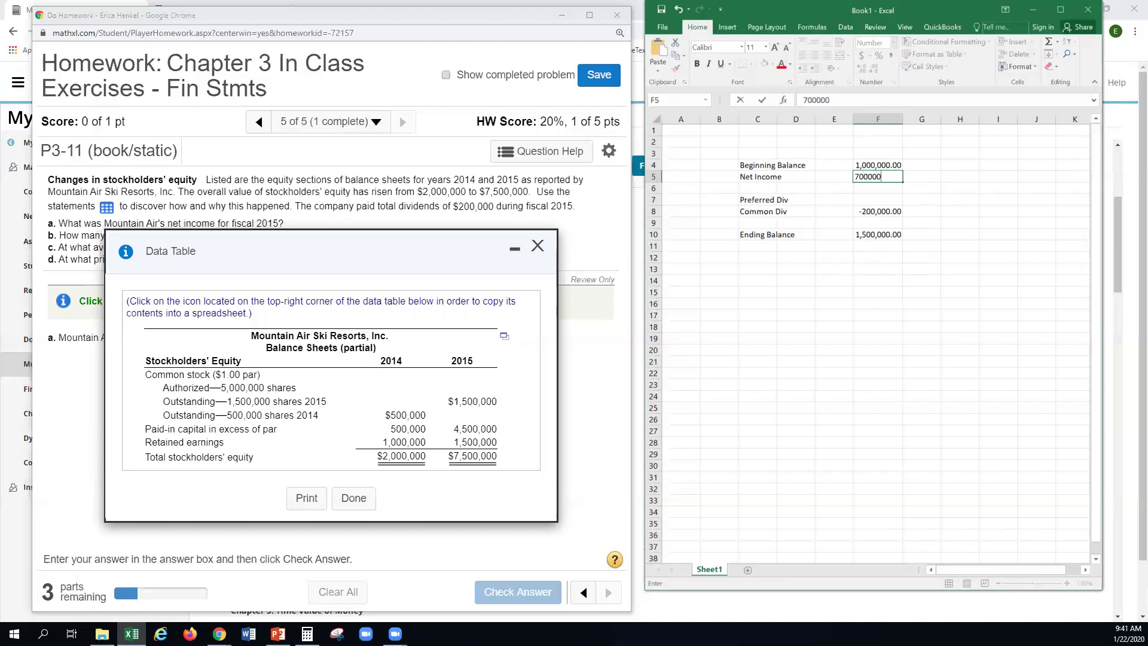
pyautogui.press('Return')
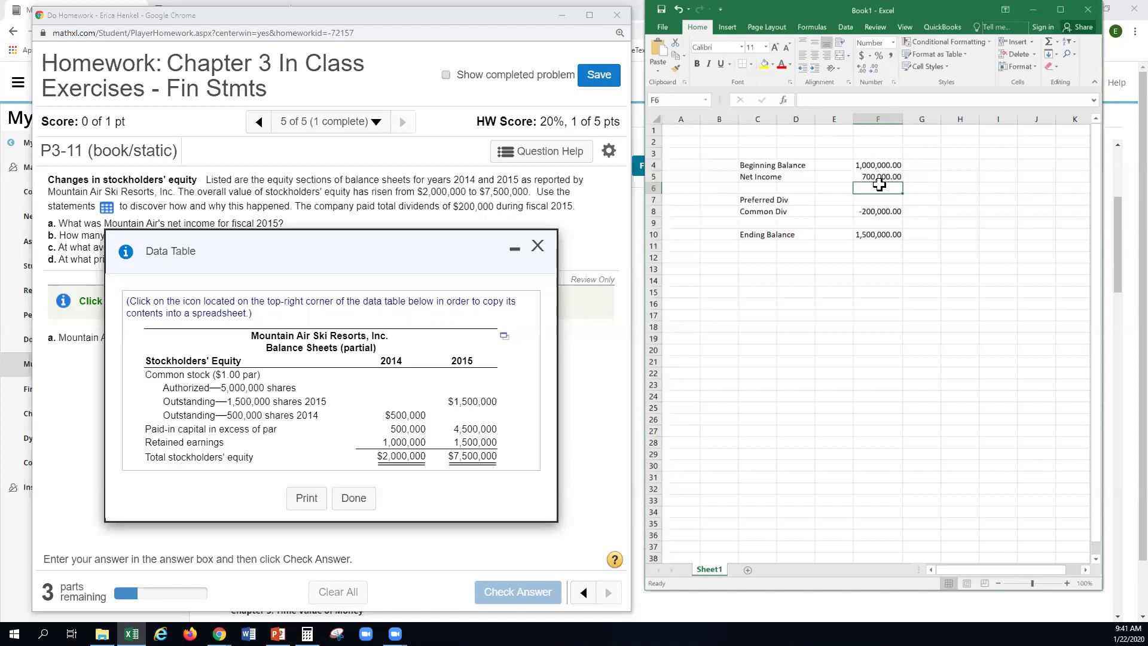
pyautogui.click(876, 234)
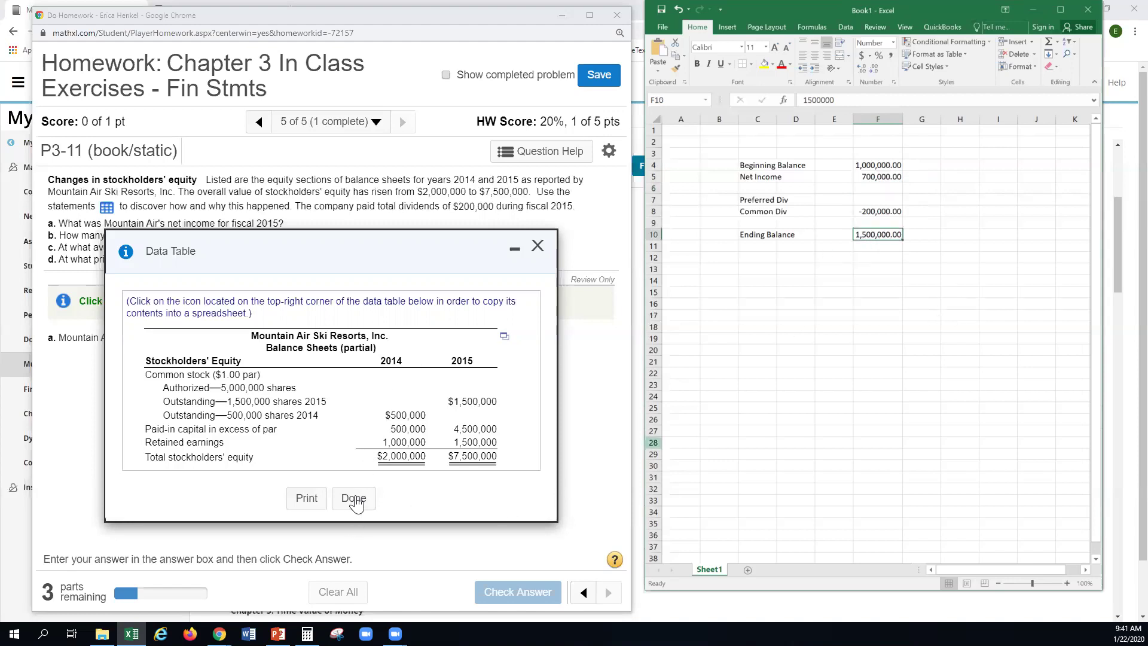
# Back in the homework, close the data table and submit 700000 as Mountain Air's 2015 net income for part a
pyautogui.moveTo(311, 243); pyautogui.dragTo(604, 249)
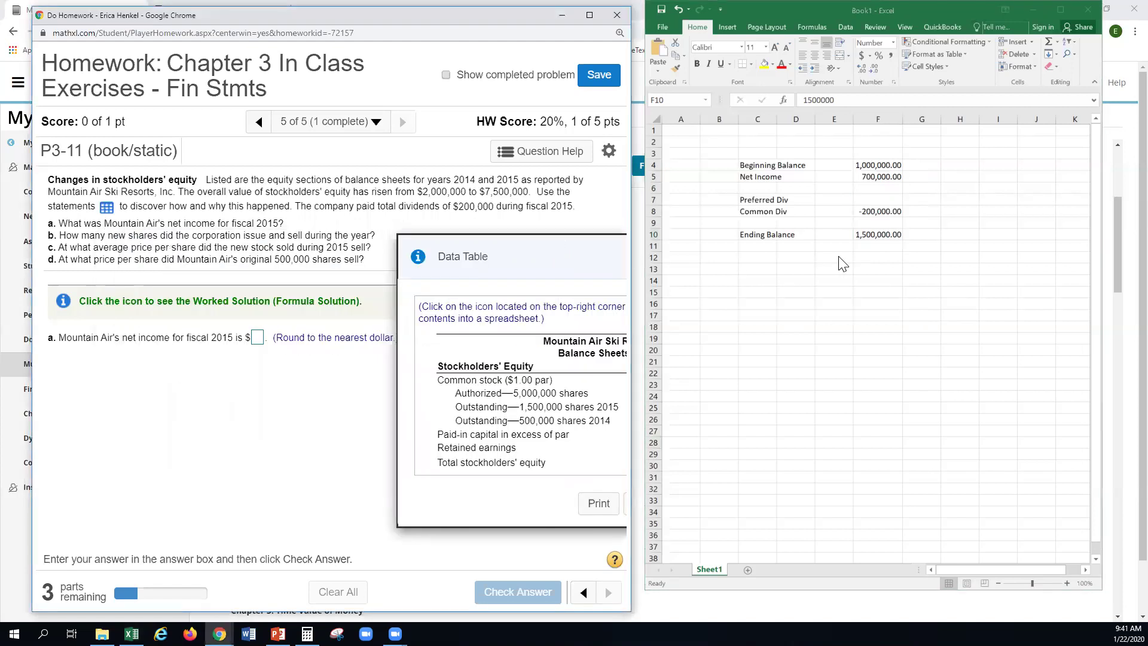
pyautogui.click(258, 338)
pyautogui.write('70000')
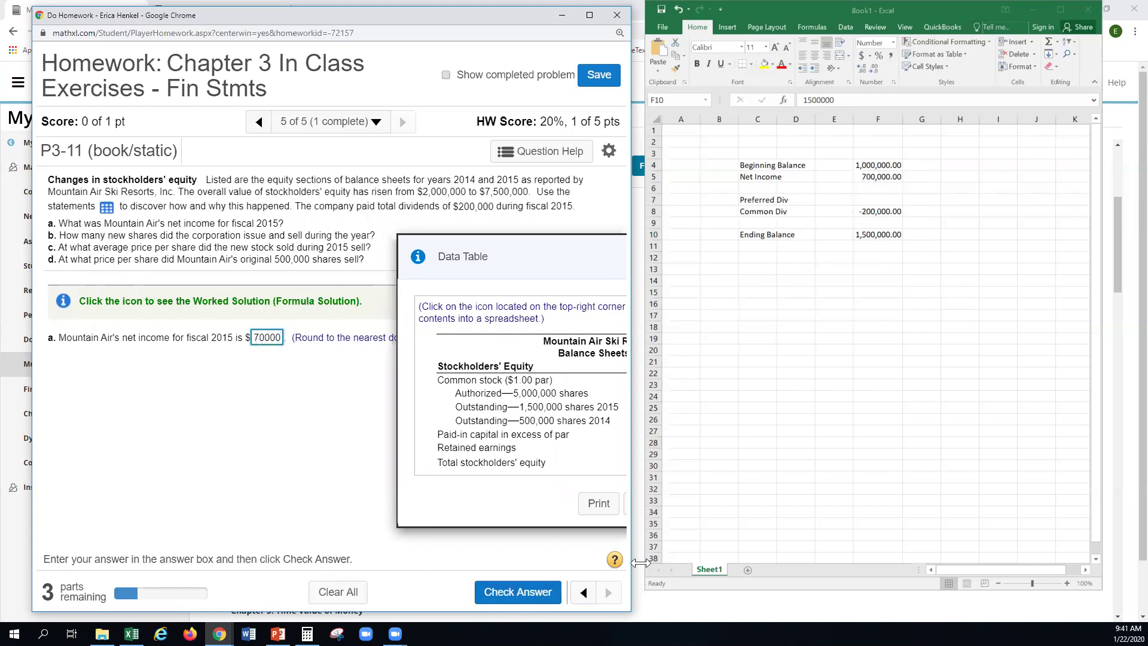
pyautogui.click(506, 604)
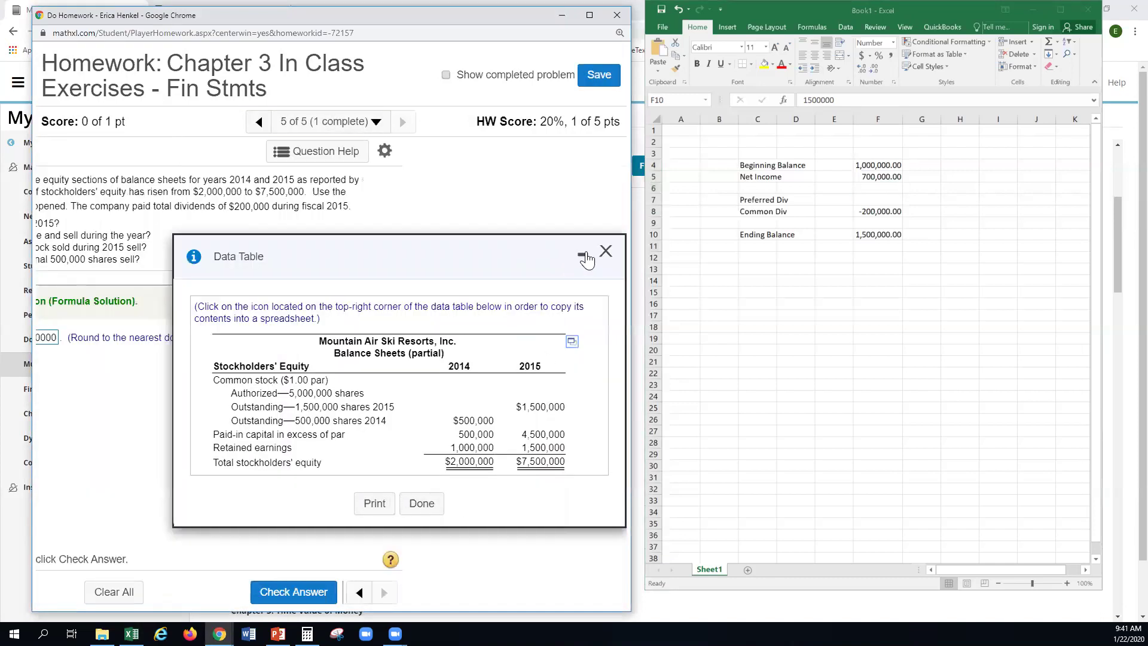
pyautogui.click(606, 251)
pyautogui.click(274, 338)
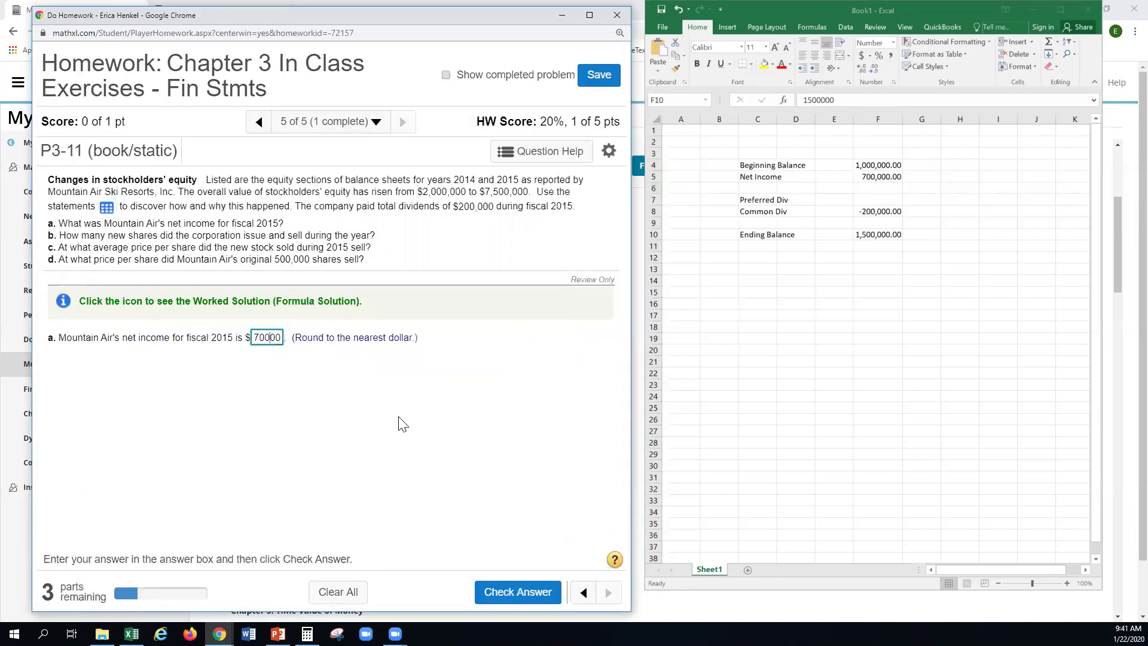
pyautogui.press('Return')
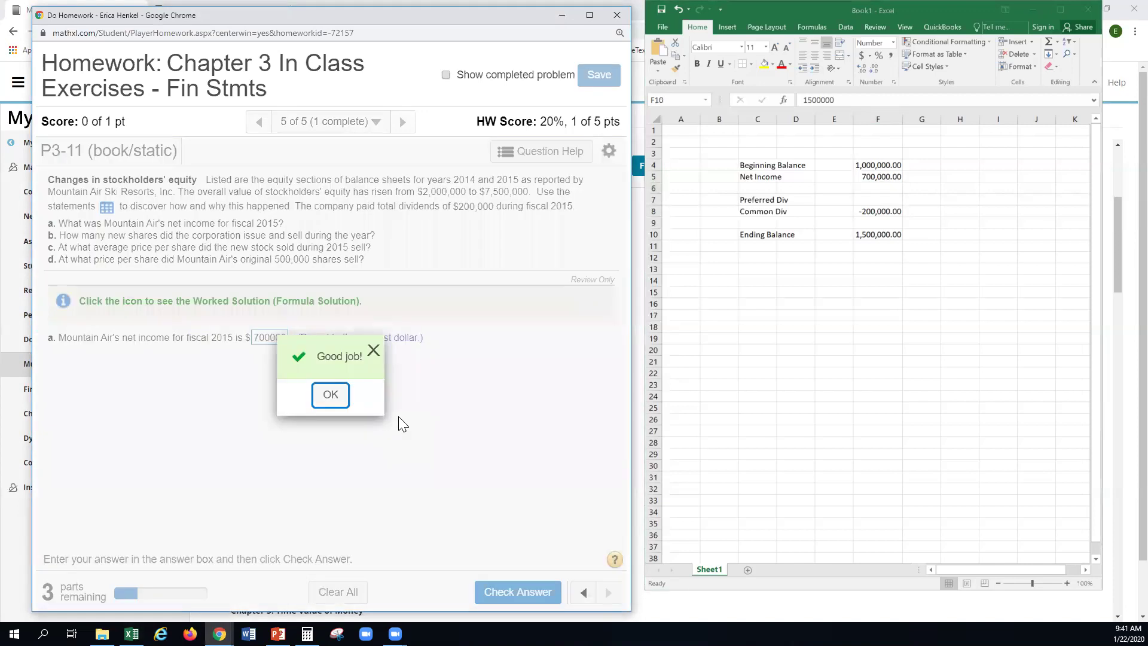
pyautogui.click(328, 395)
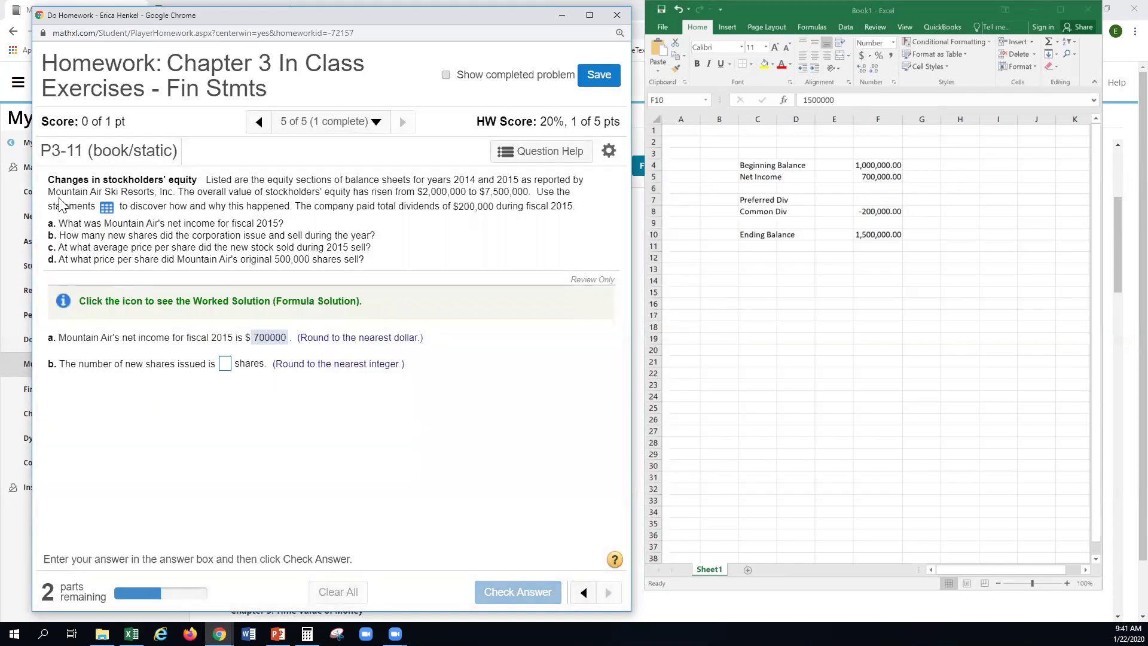
# Check the outstanding shares in the data table, then submit 1000000 as the number of new shares issued for part b
pyautogui.click(107, 208)
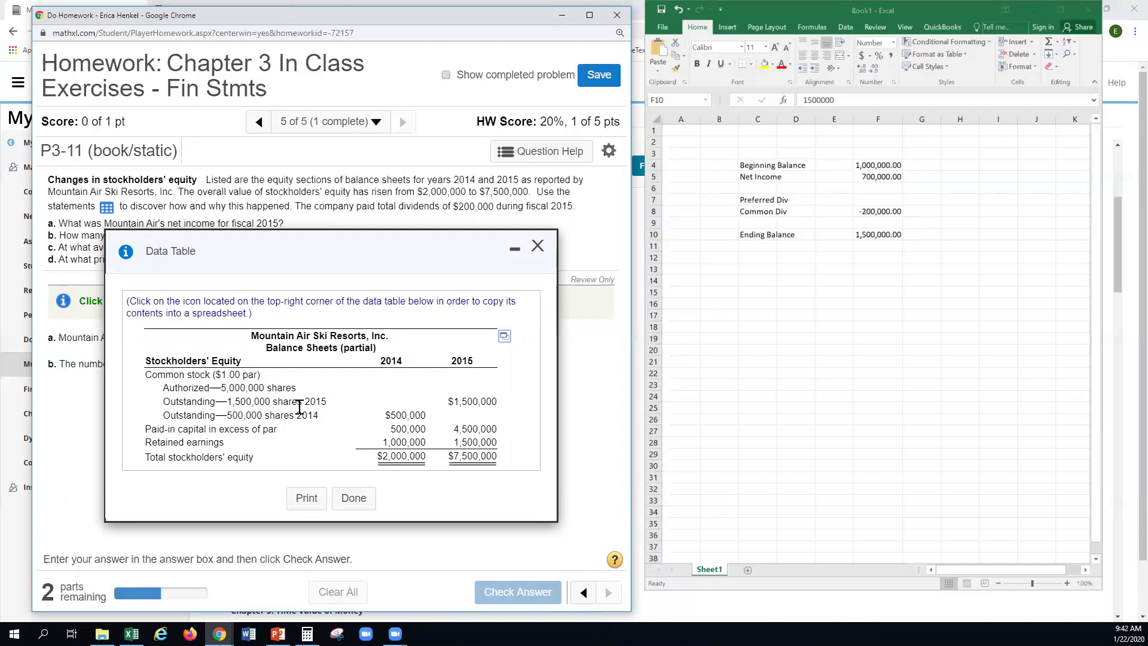
pyautogui.click(354, 499)
pyautogui.click(225, 363)
pyautogui.write('1000000')
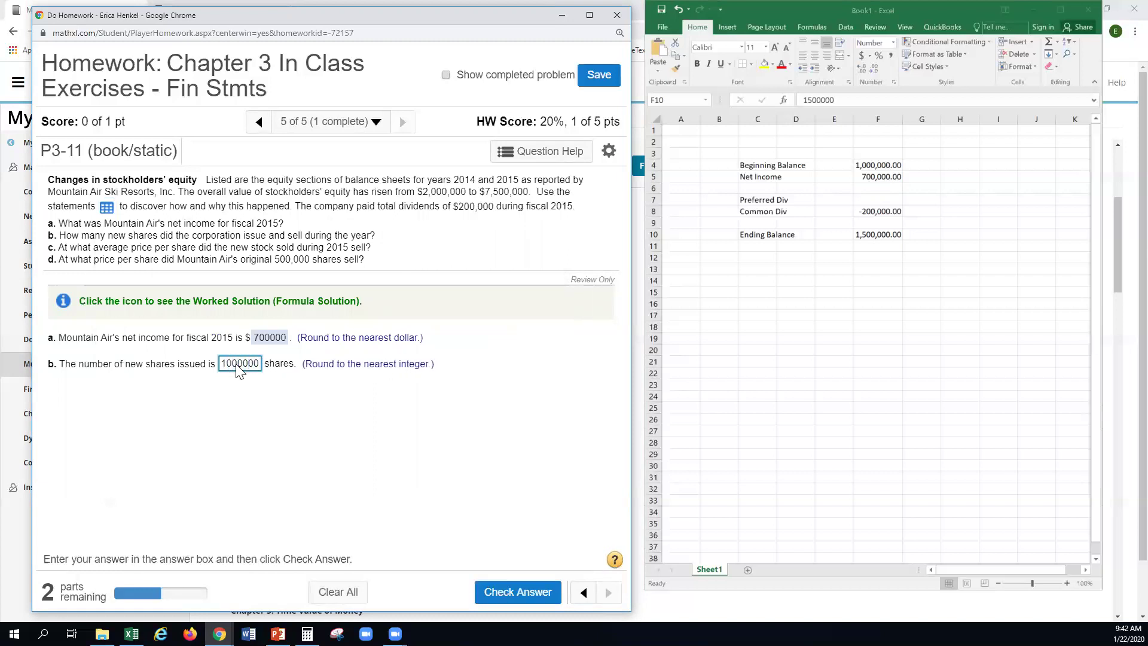
pyautogui.press('Return')
pyautogui.click(329, 395)
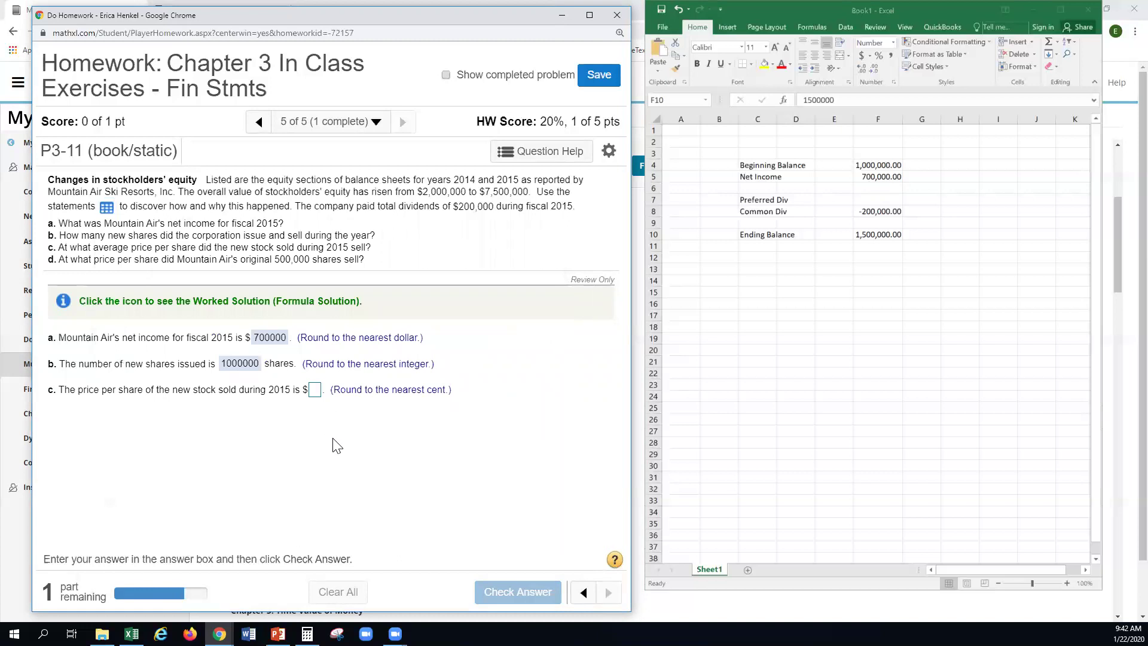
# Reopen the homework data table and enter the increase in paid-in capital, 4,000,000, in cell F18 of the Excel sheet
pyautogui.click(107, 210)
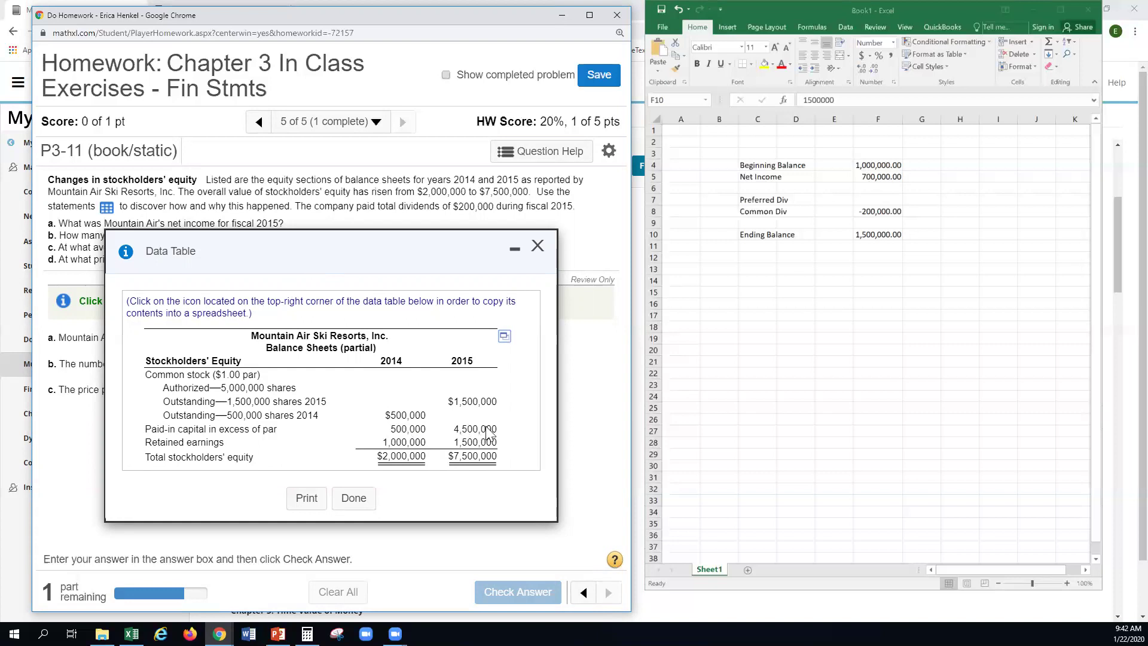
pyautogui.click(885, 328)
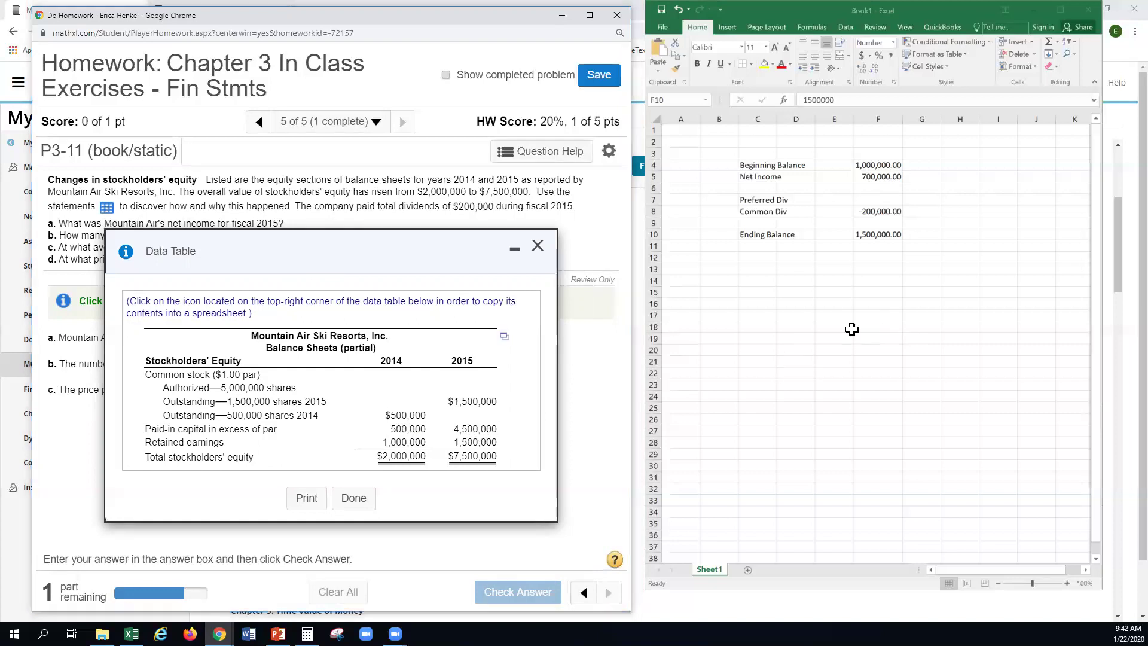
pyautogui.click(878, 326)
pyautogui.write('4')
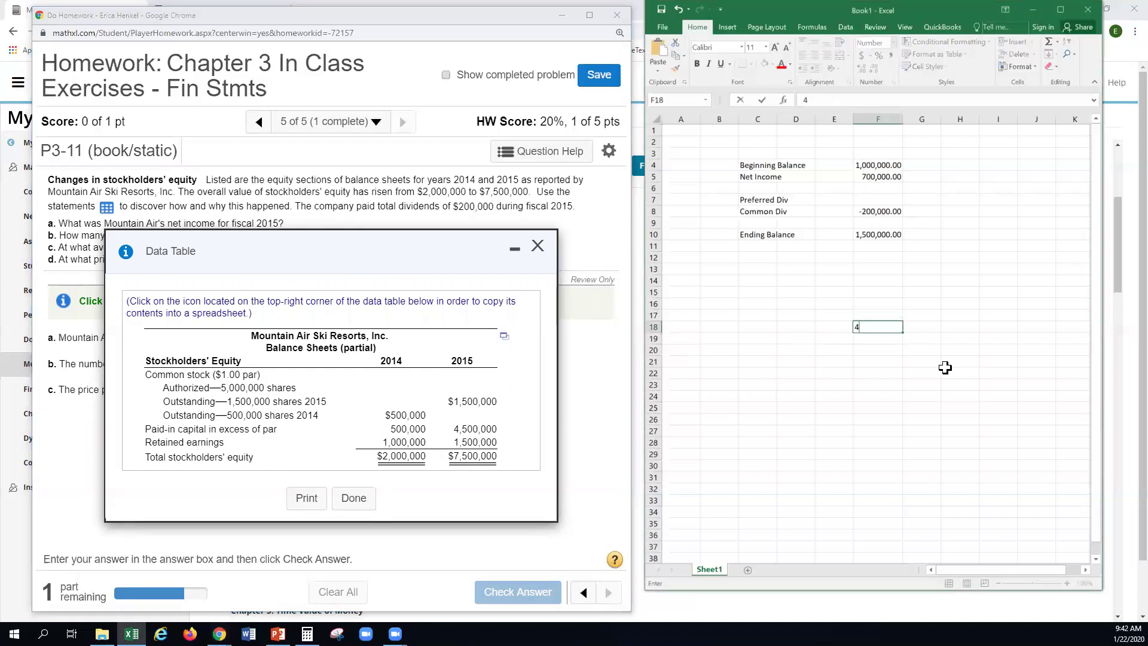
pyautogui.write(',000,000')
pyautogui.press('Return')
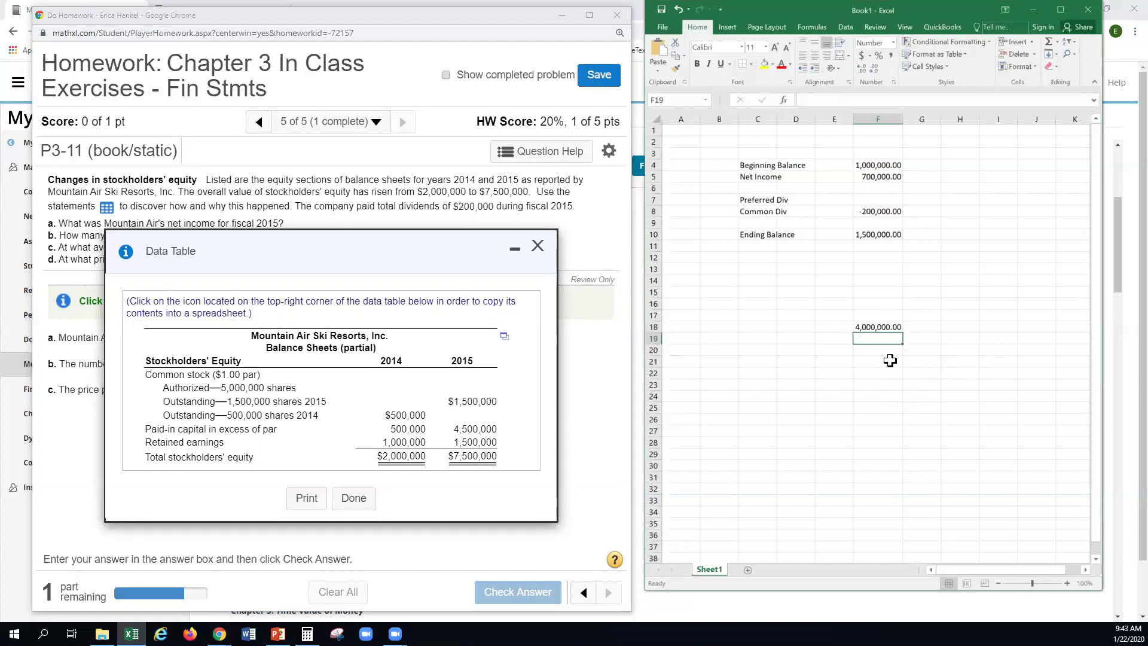
# Enter the 1000000 new shares in F19 and the paid-in capital per new share, 4, in F20
pyautogui.write('1000000')
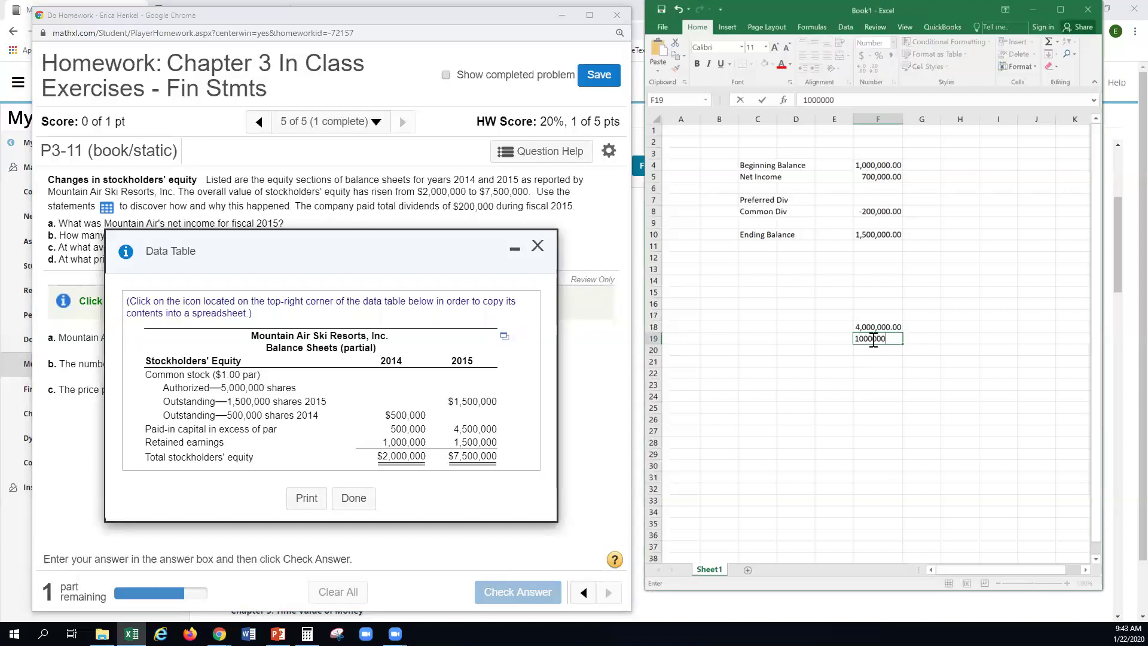
pyautogui.press('Return')
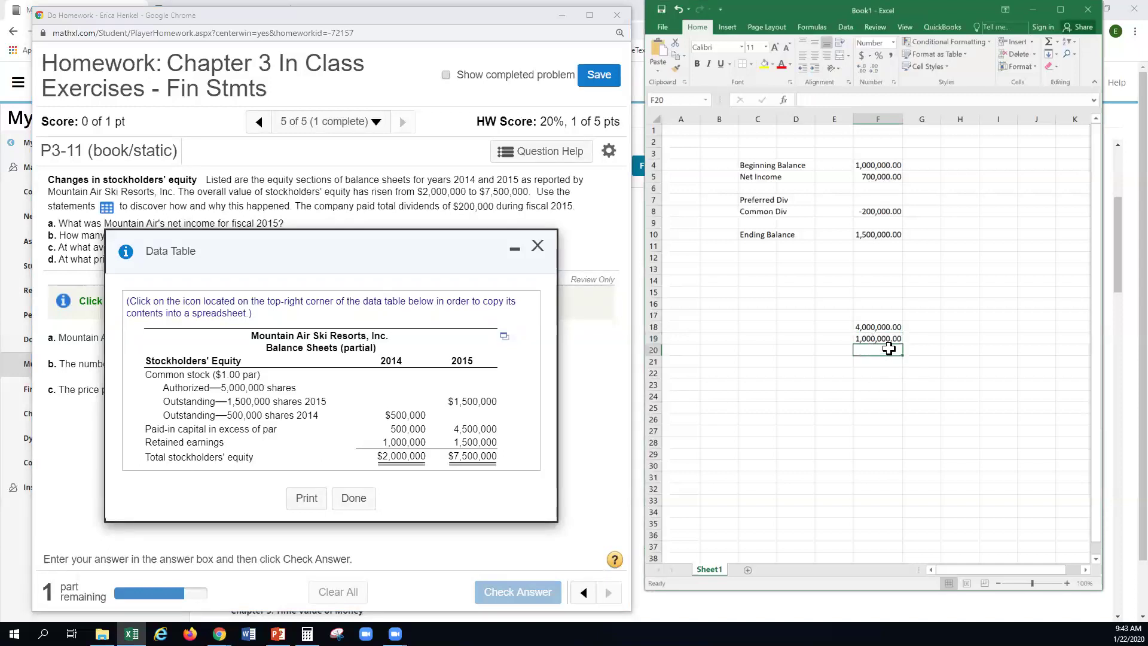
pyautogui.write('4.')
pyautogui.press('Return')
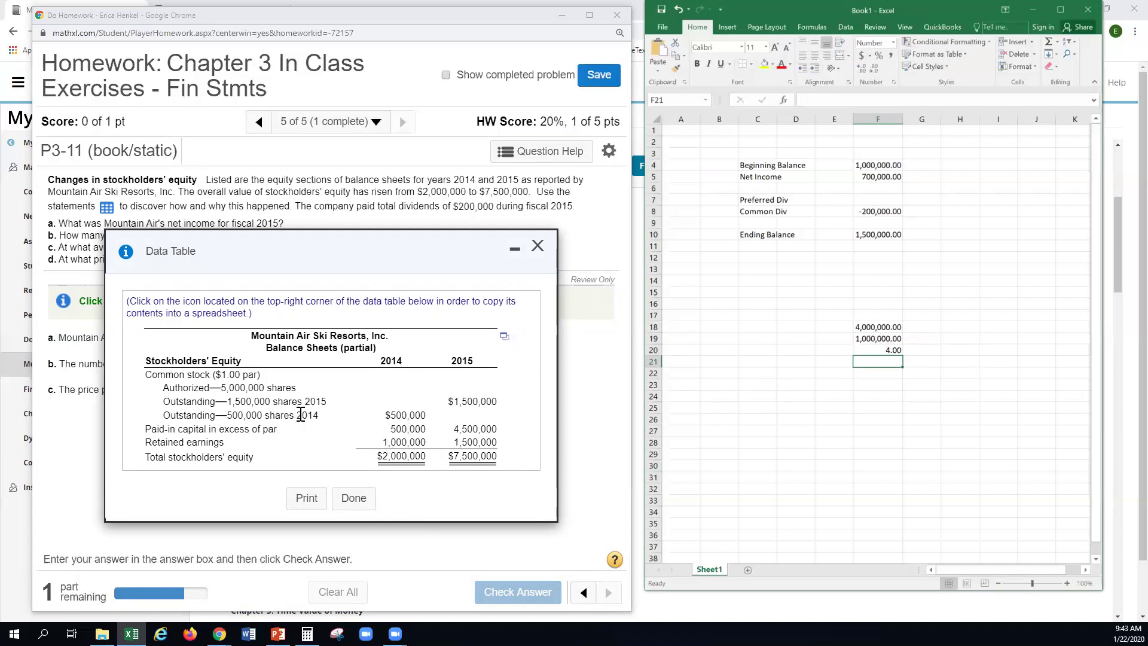
# Enter the par value of 1 in F21 and the total price per share, 5, in F22
pyautogui.click(891, 349)
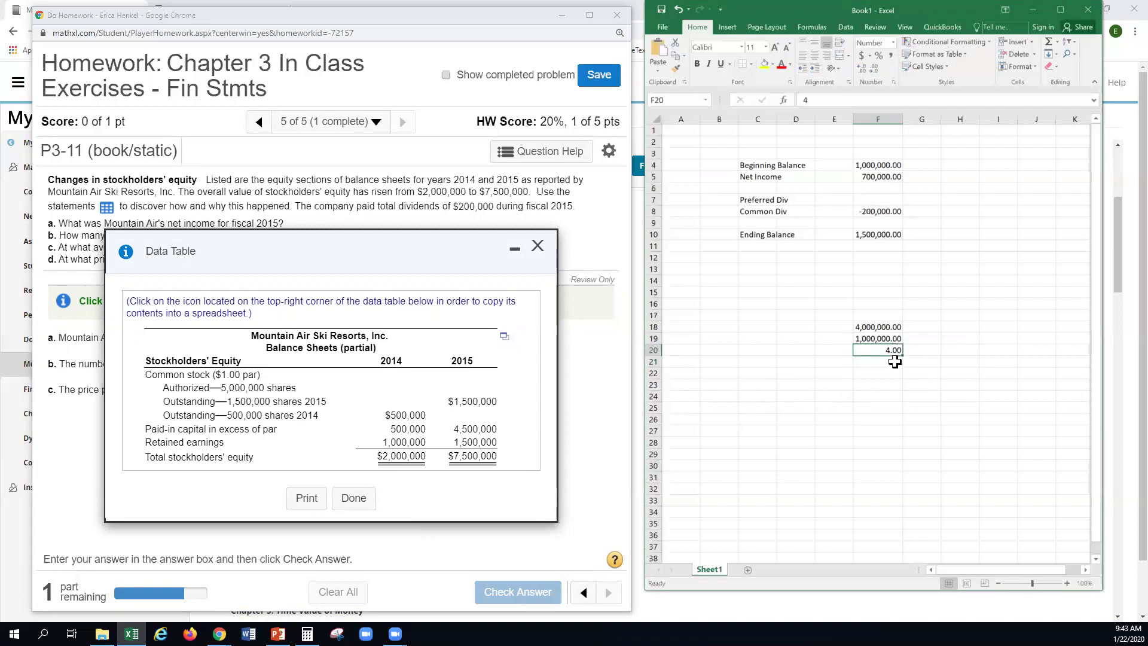
pyautogui.click(895, 360)
pyautogui.write('1')
pyautogui.press('Return')
pyautogui.write('5')
pyautogui.press('Return')
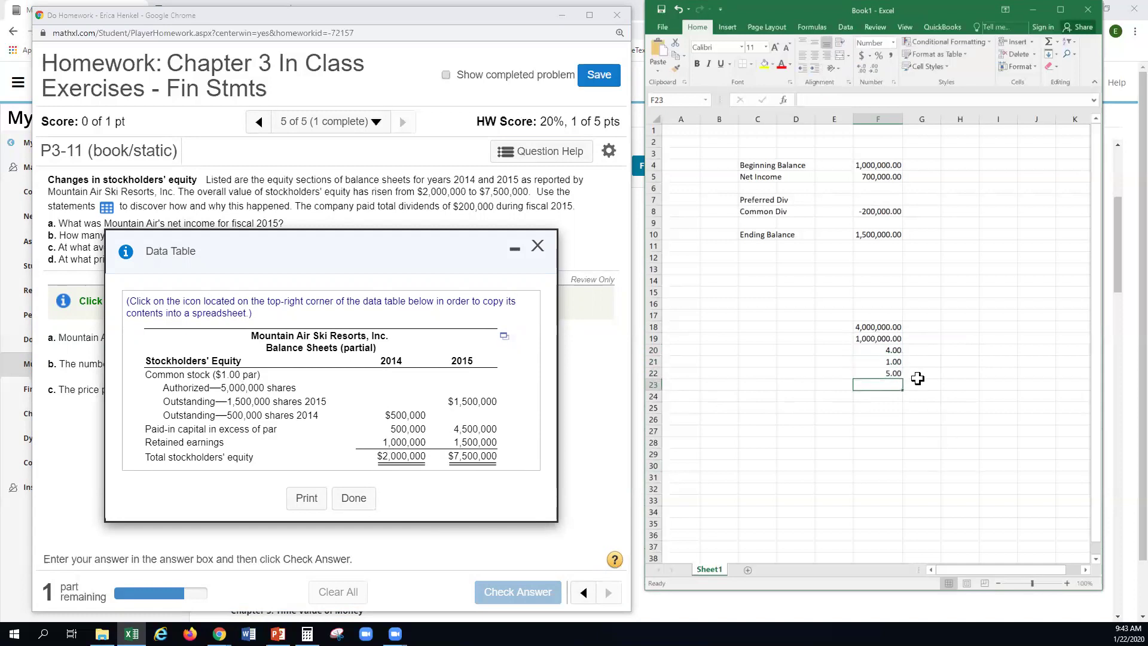
pyautogui.click(889, 373)
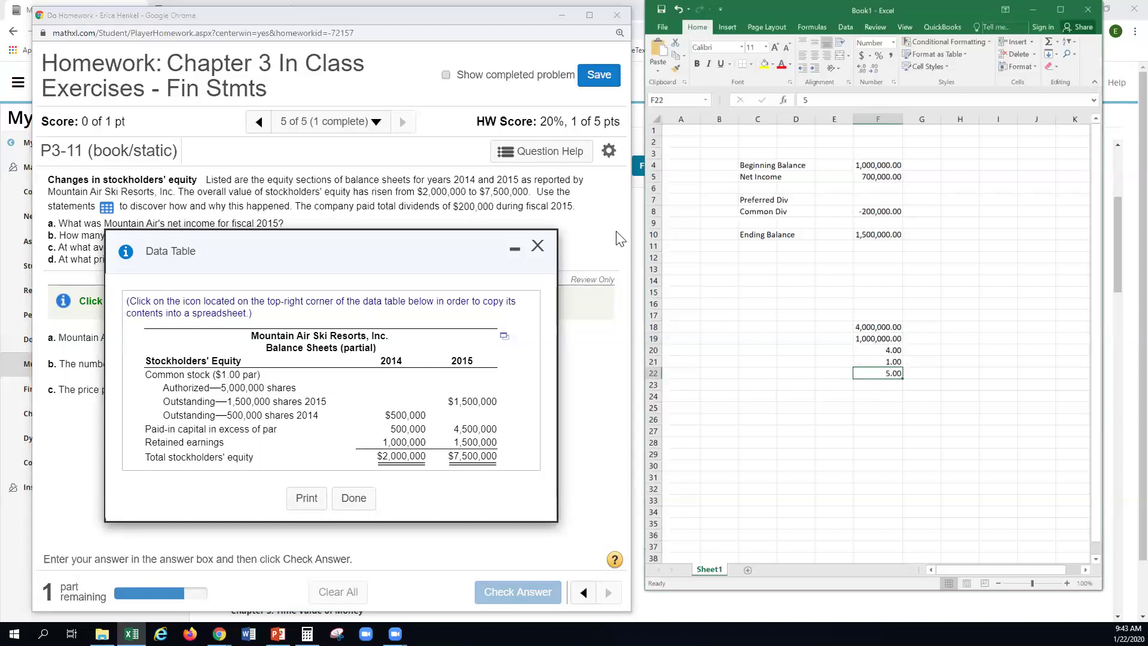
# Back in the homework, close the data table and submit 5 as the price per share of the new stock for part c
pyautogui.click(538, 248)
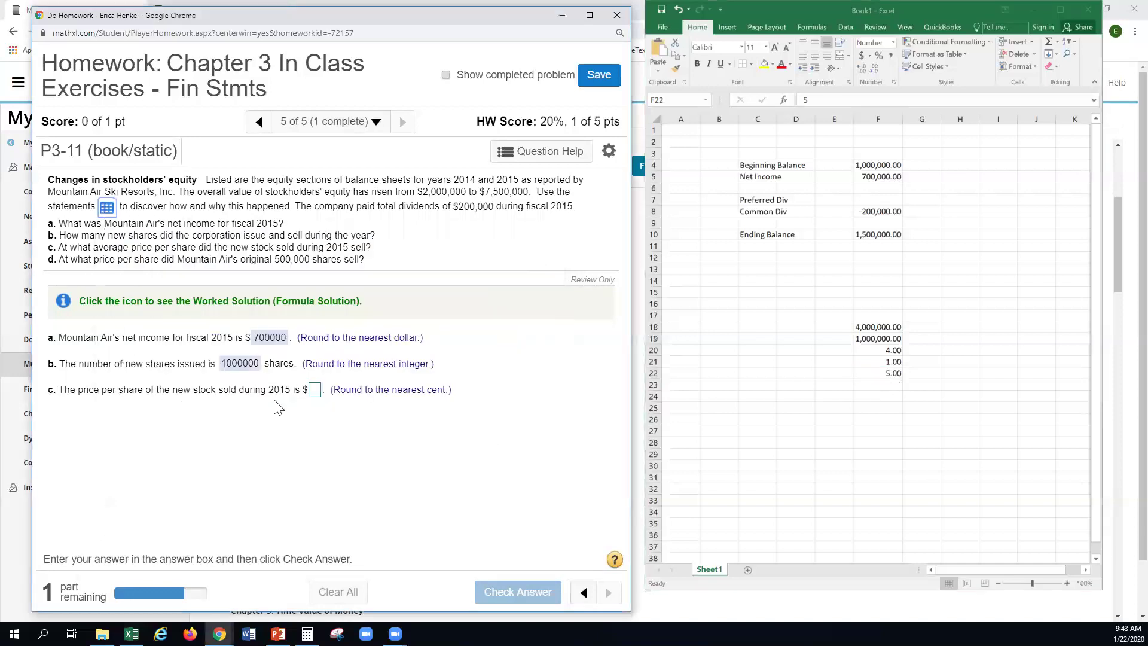
pyautogui.click(314, 390)
pyautogui.write('5')
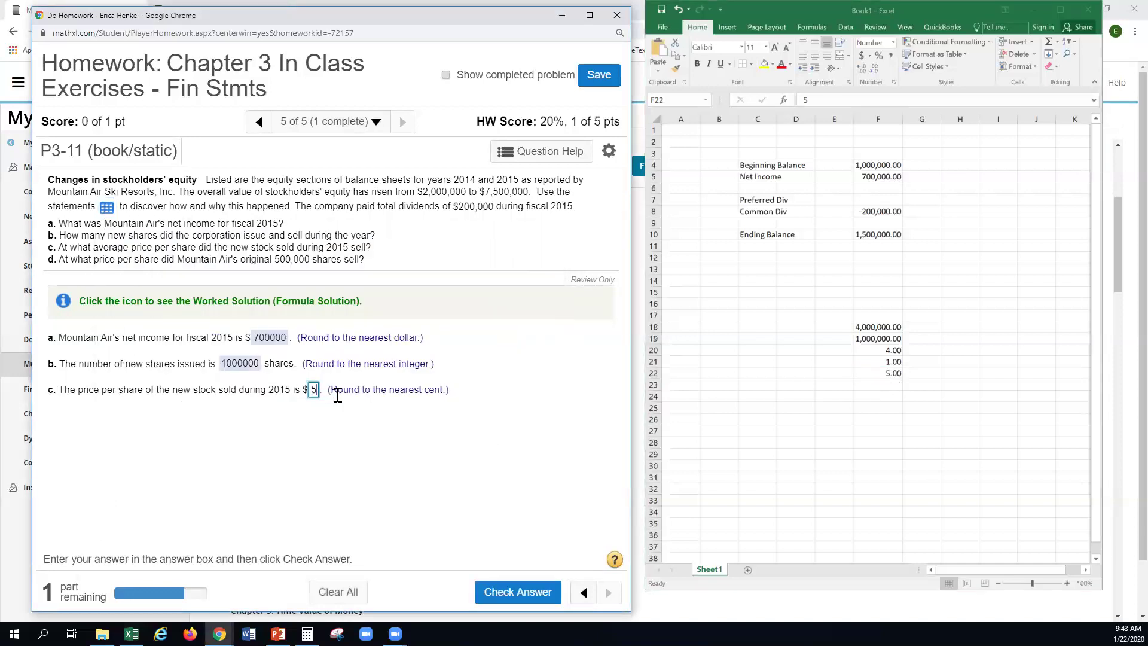
pyautogui.click(507, 593)
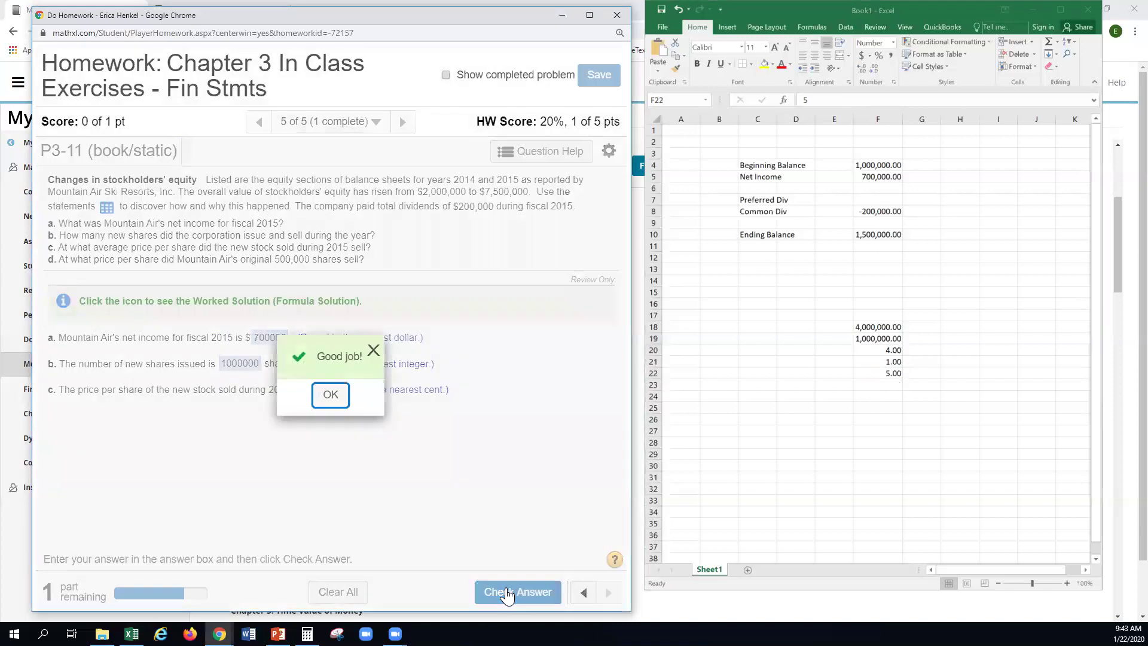
pyautogui.click(317, 402)
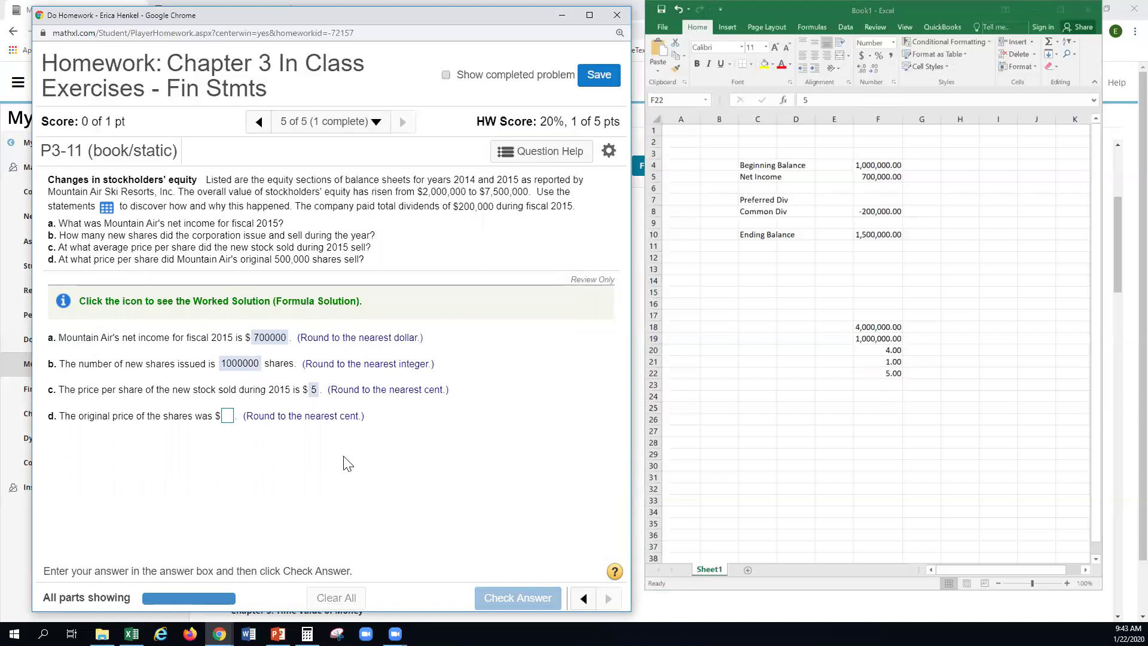
# Consult the 2014 equity figures in the data table and submit 2 as the original share price for part d
pyautogui.click(106, 207)
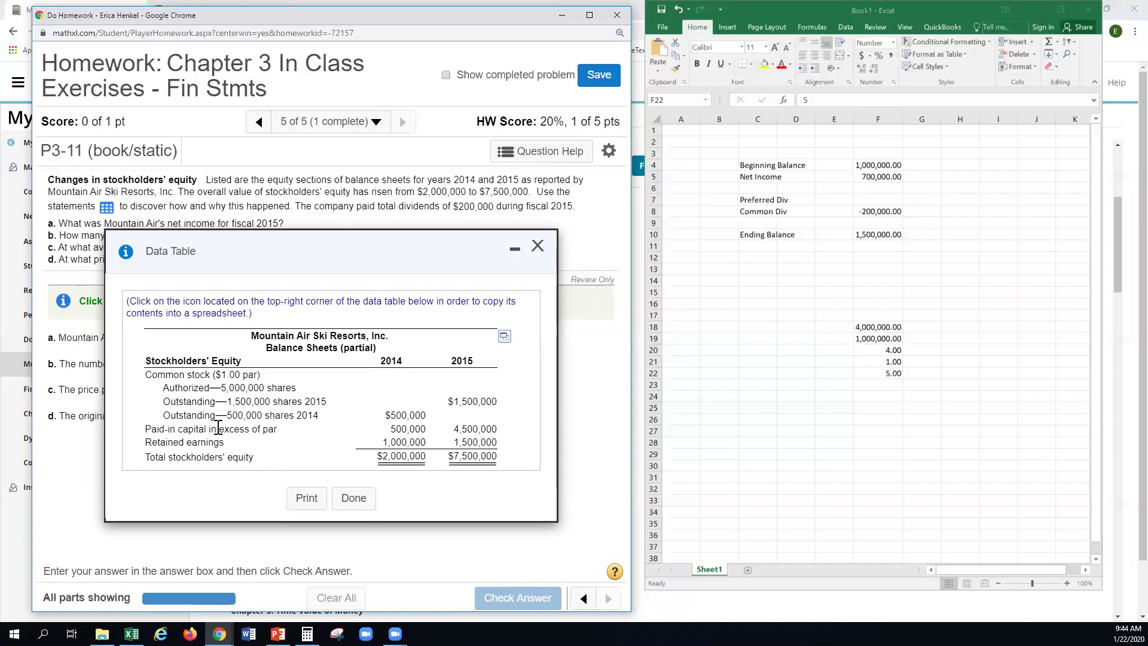
pyautogui.click(358, 498)
pyautogui.write('2')
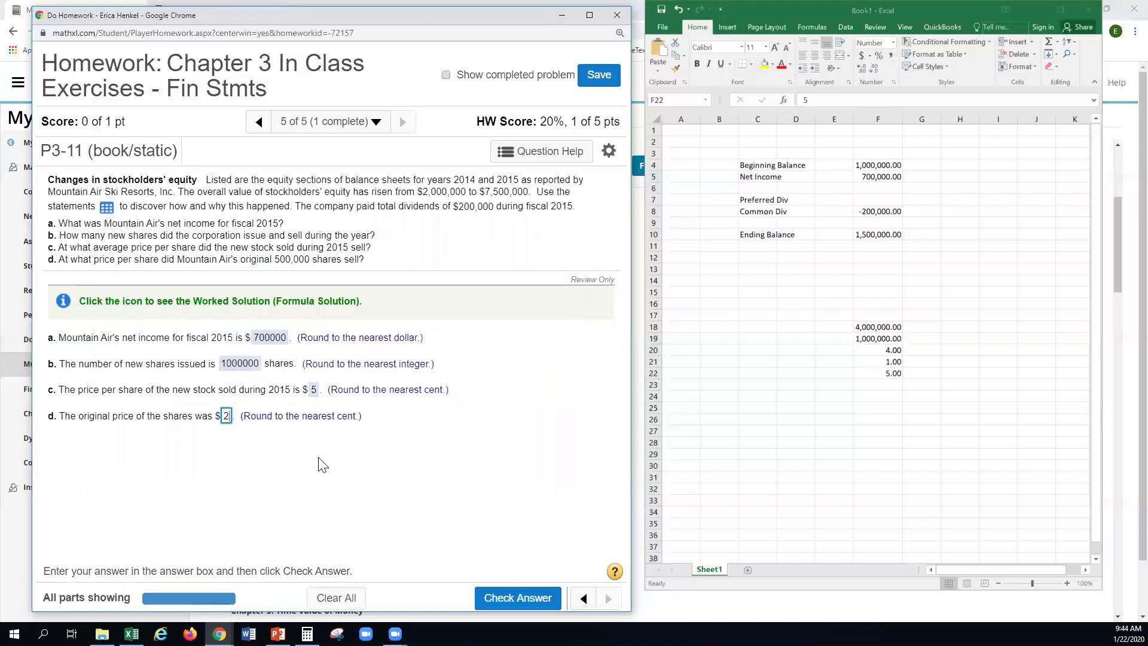
pyautogui.click(504, 597)
pyautogui.click(329, 395)
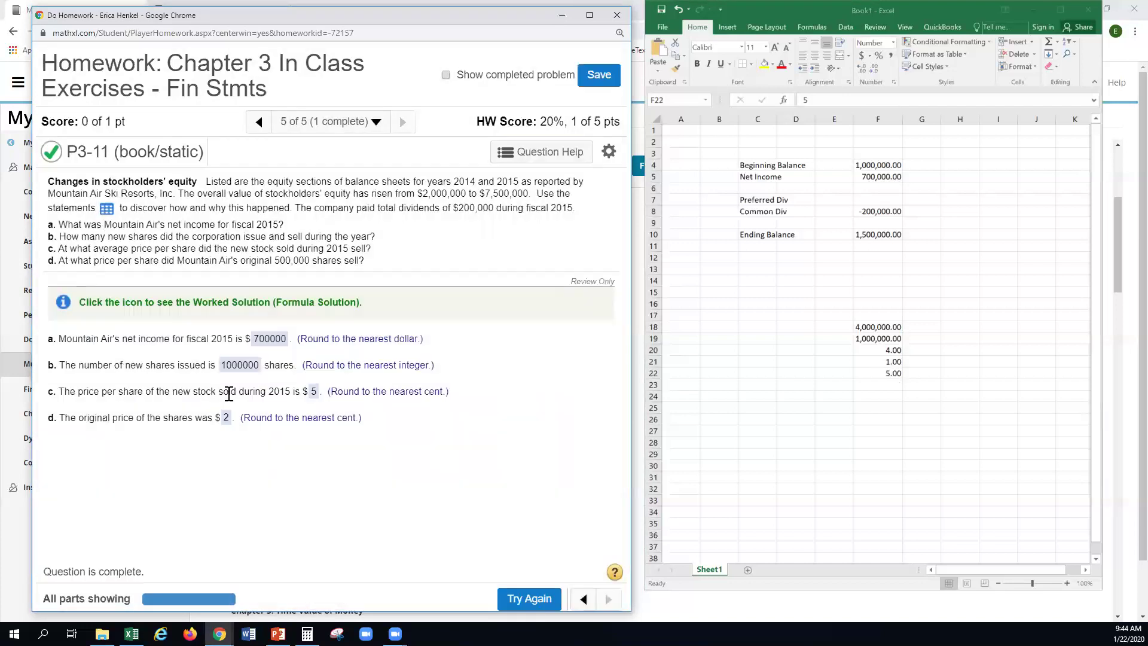